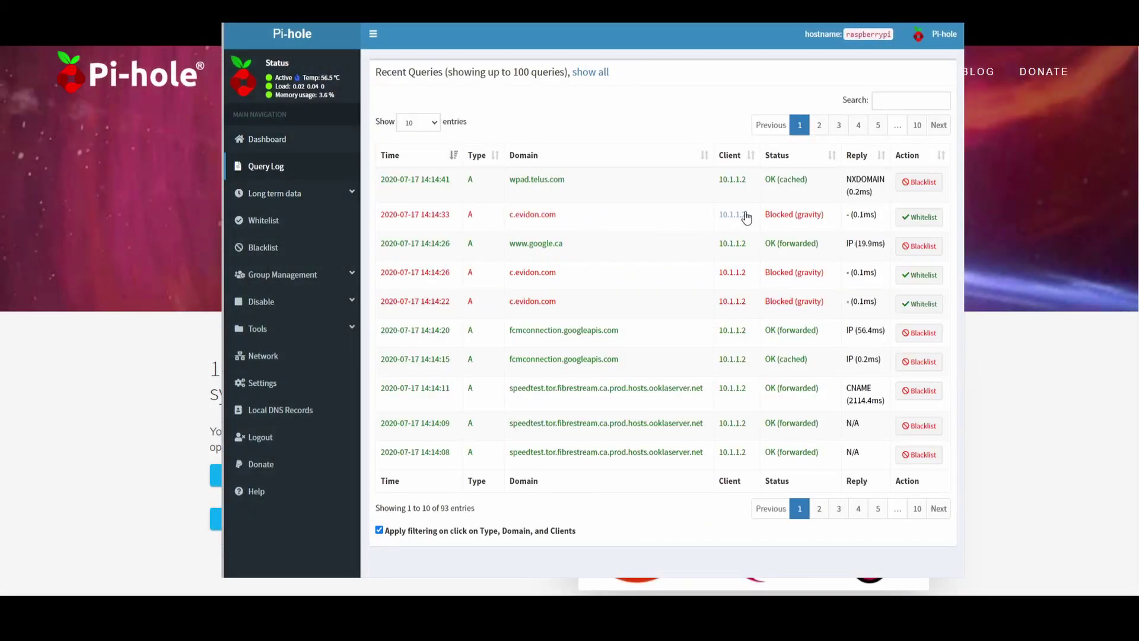
Step: Highlight a blocked query's gravity reason, an FTL value and the interface listening options
double_click(800, 217)
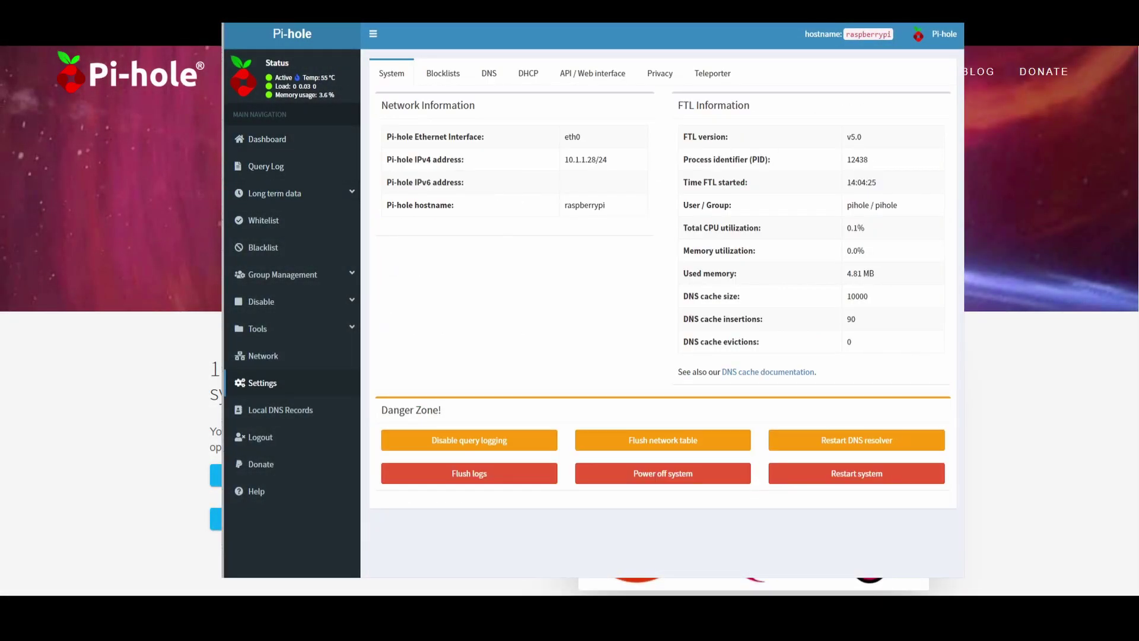
left_click_drag(877, 273, 799, 267)
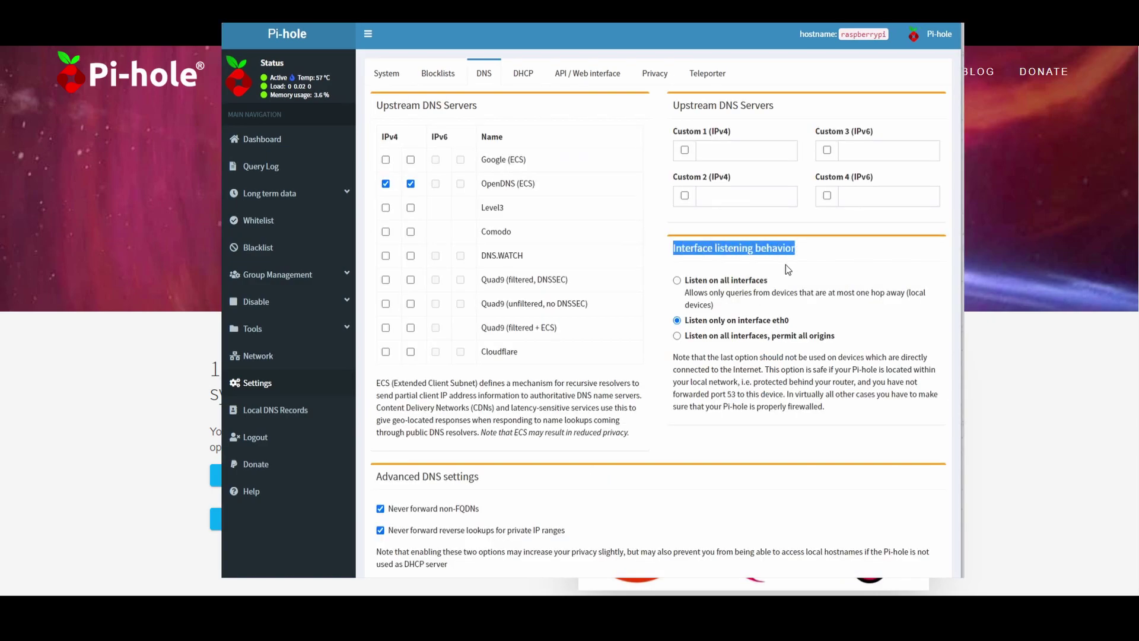
left_click_drag(785, 268, 778, 322)
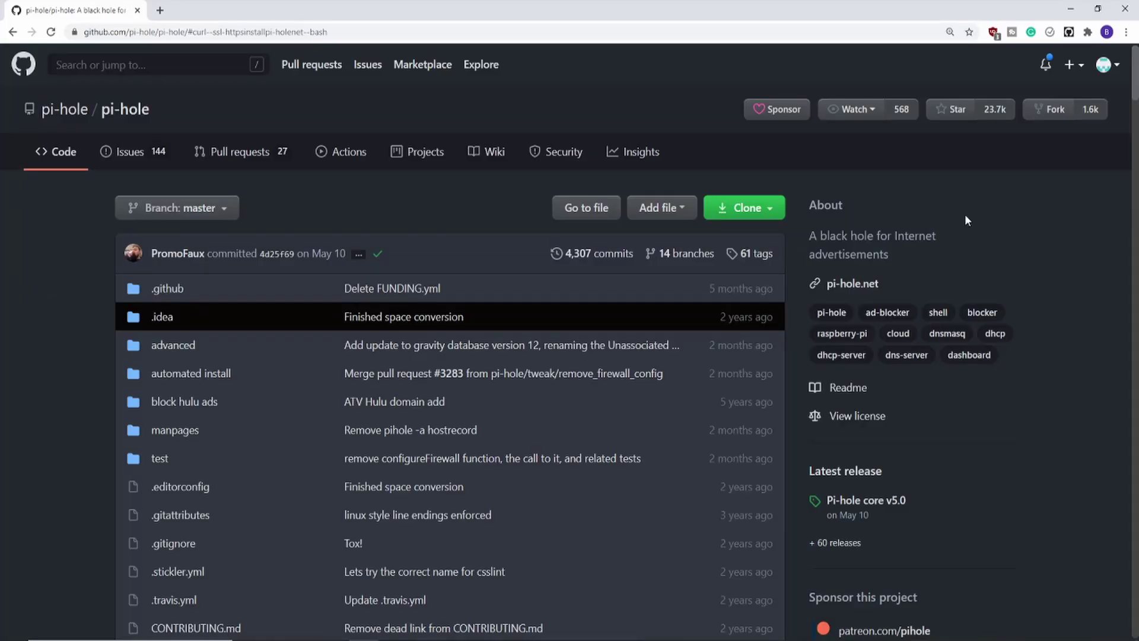
Step: Copy the README's one-step curl install command and switch to the Raspberry Pi terminal
scroll(115, 258, "down", 10)
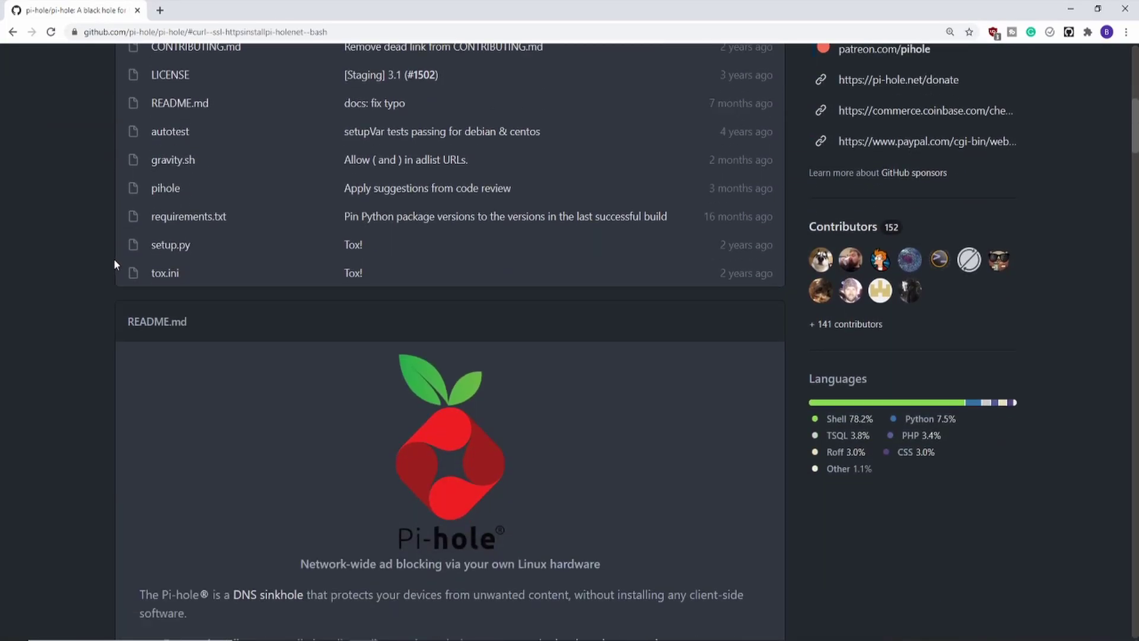
scroll(115, 261, "down", 10)
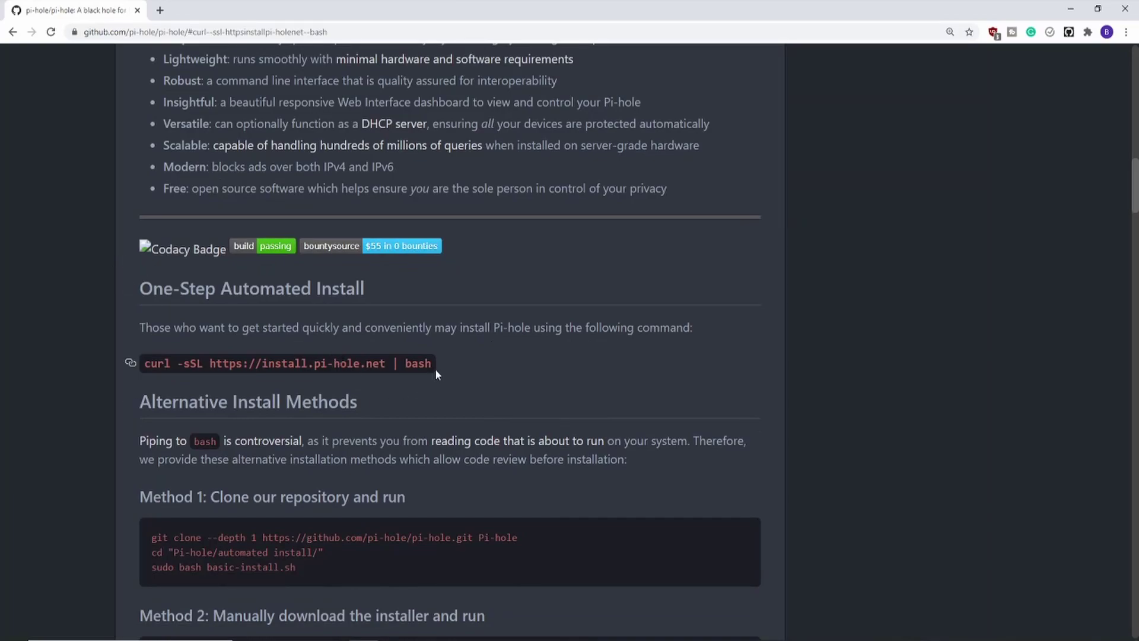
left_click_drag(438, 374, 131, 365)
key("ctrl+c")
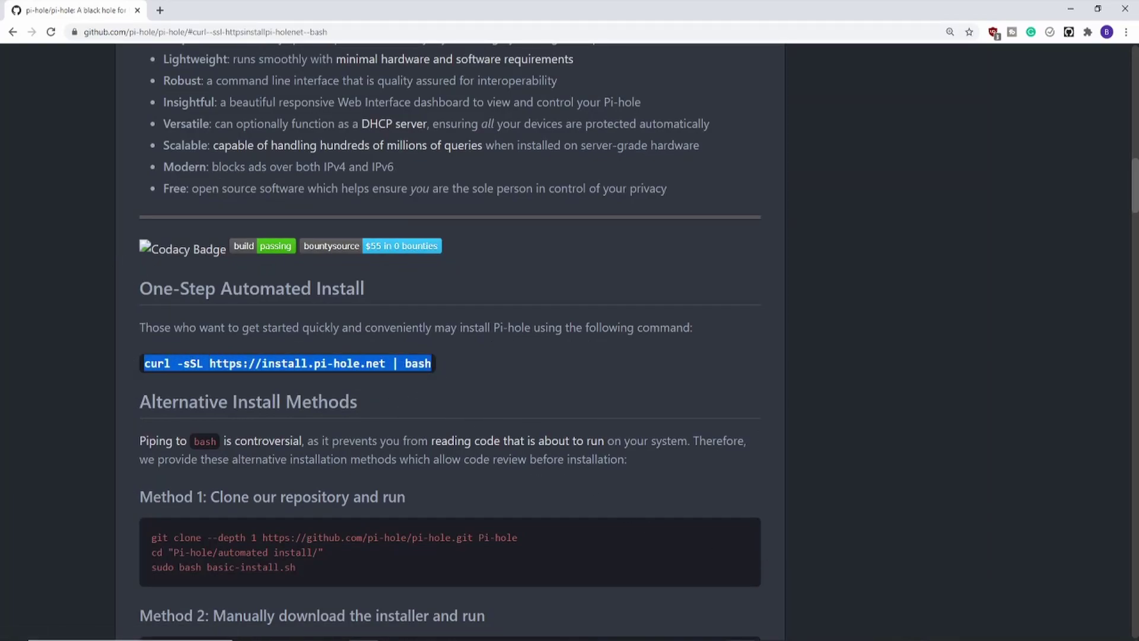
left_click(789, 596)
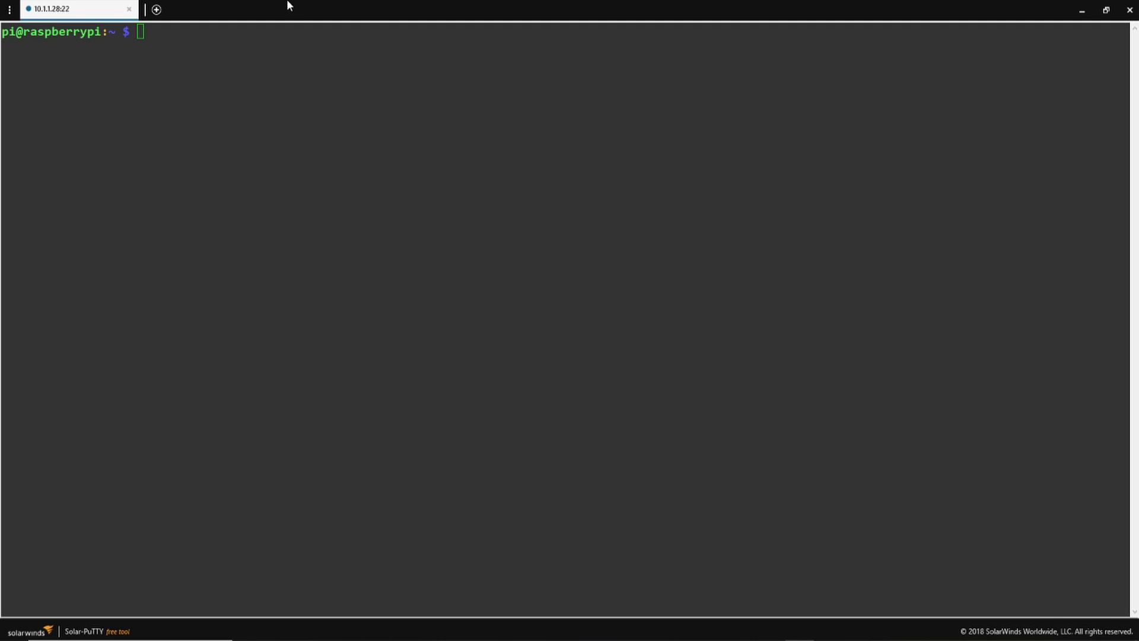
Step: Become root with sudo -s and run the pasted Pi-hole curl install command
left_click(308, 114)
type("sudo -s")
key("Return")
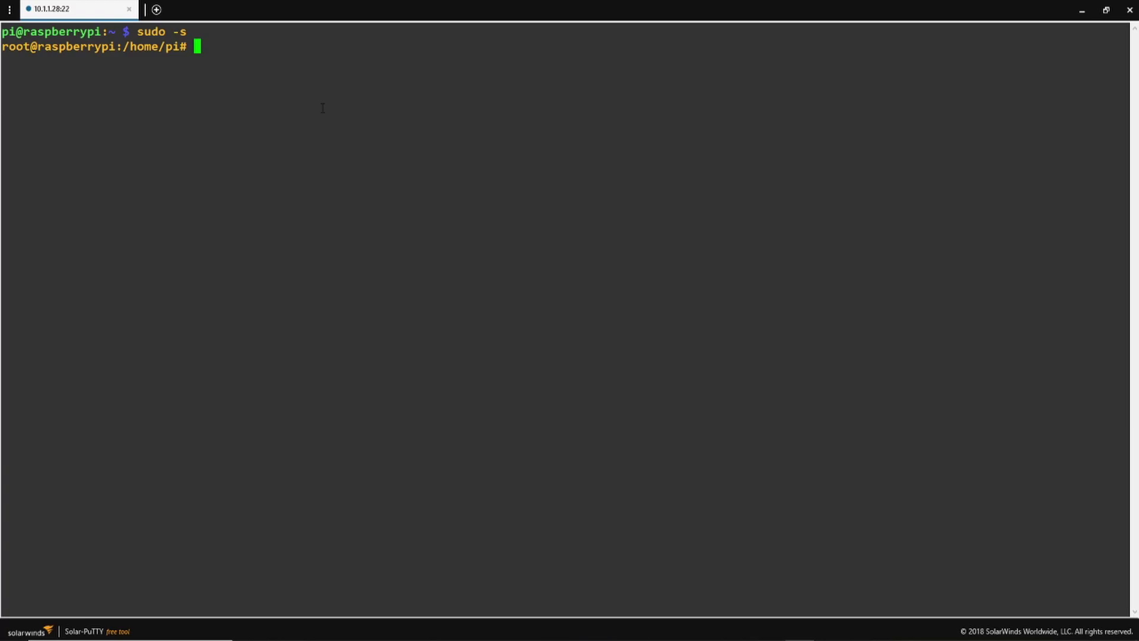
right_click(327, 108)
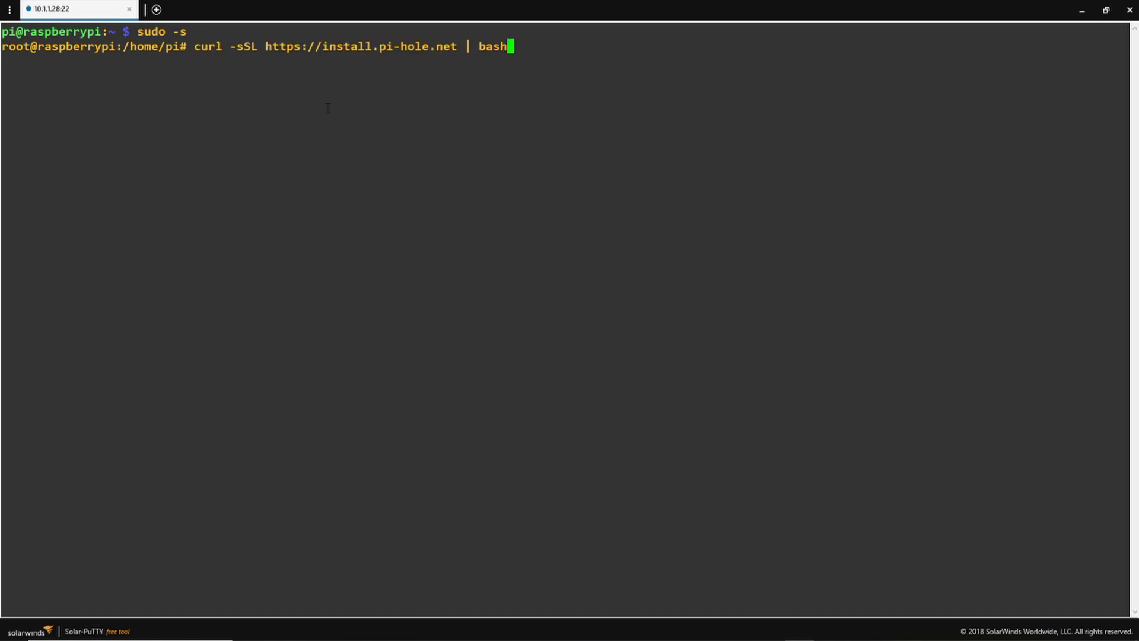
key("Return")
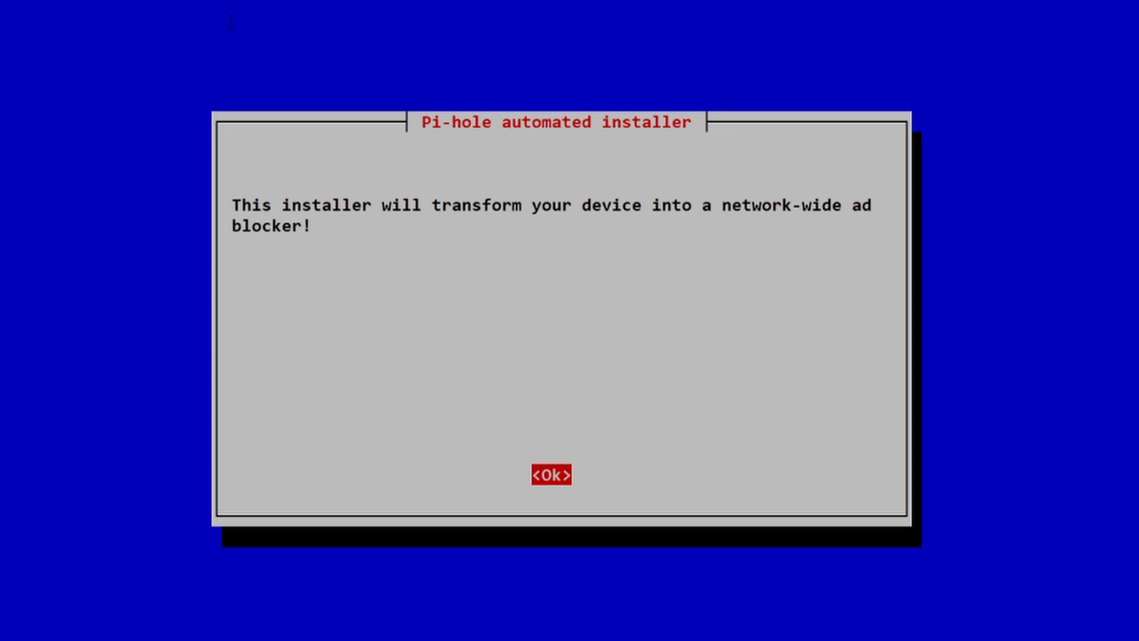
Step: Pass the welcome screen, keep eth0 as the interface and choose OpenDNS (ECS) upstream
key("Return")
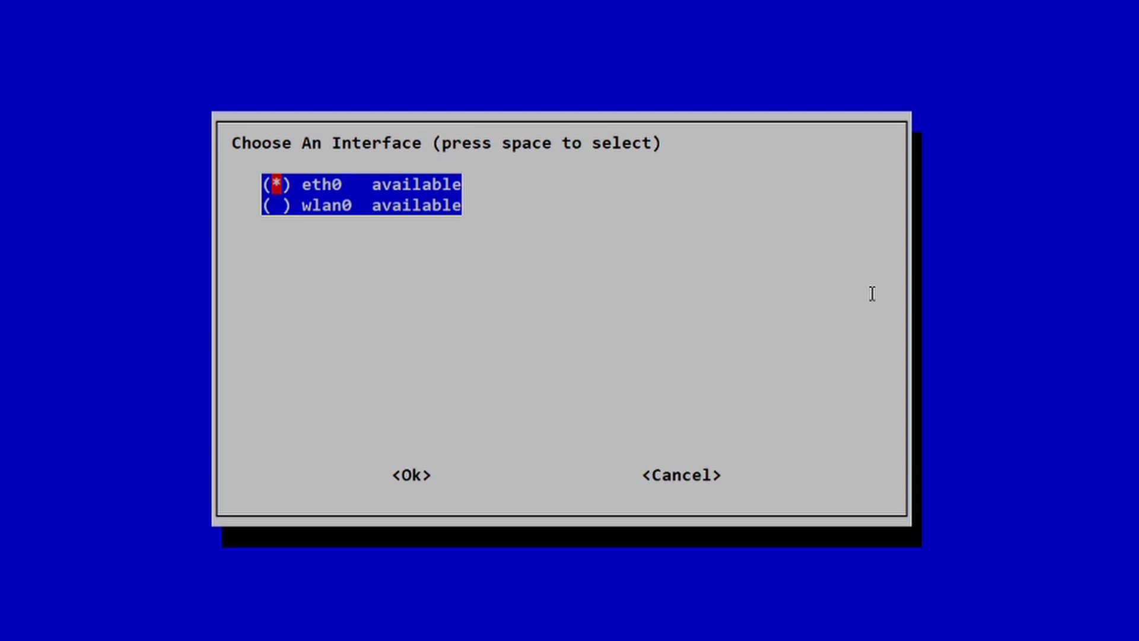
key("Return")
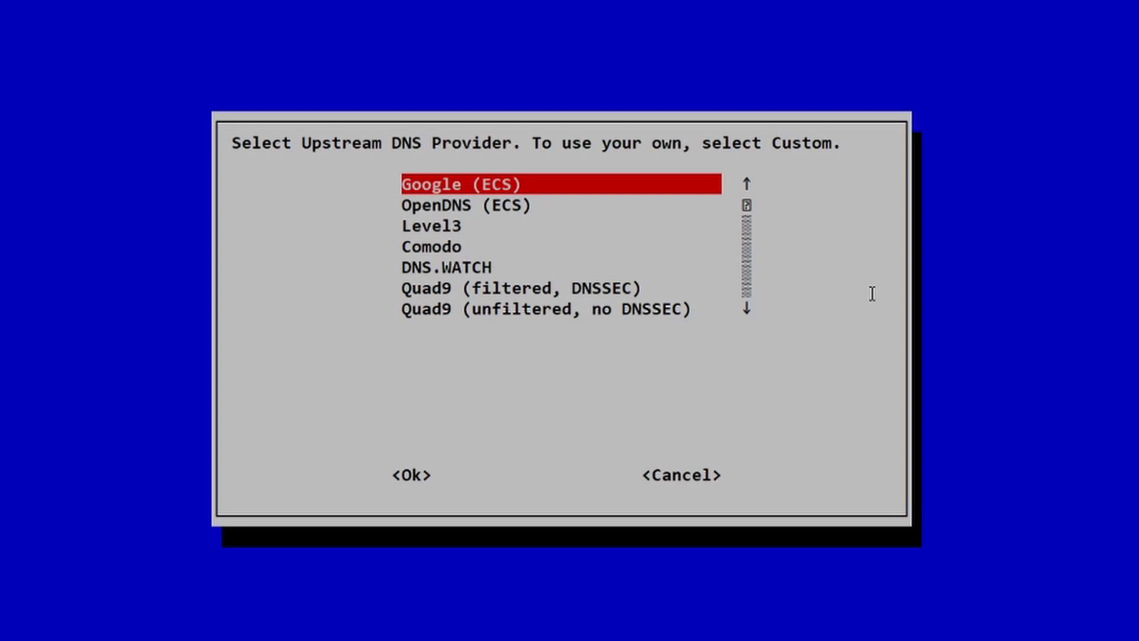
key("Down")
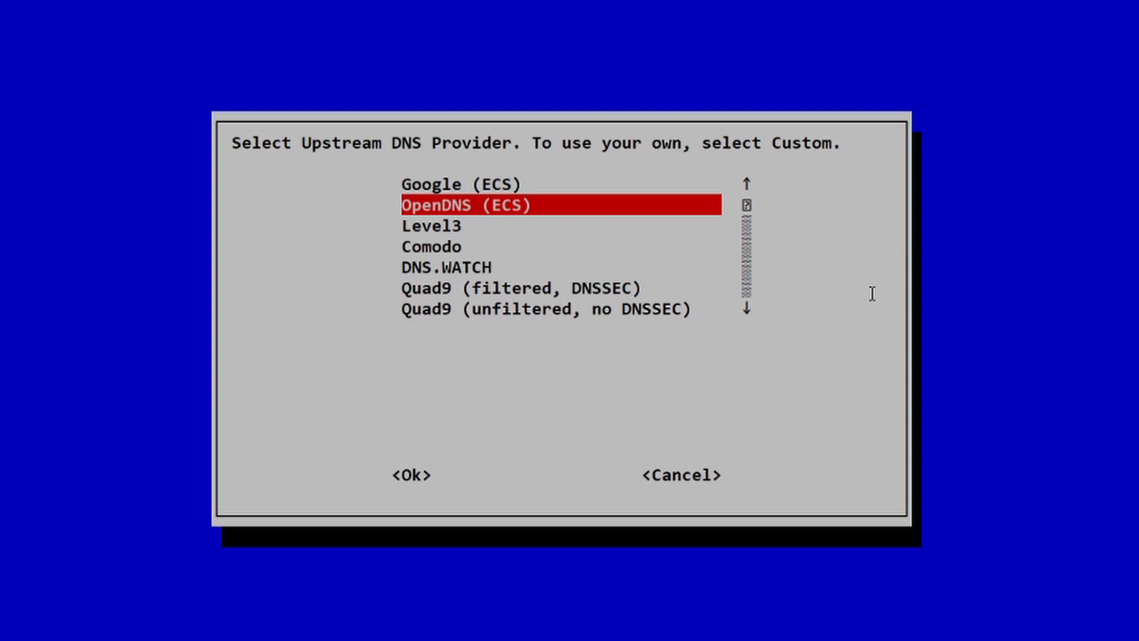
key("Return")
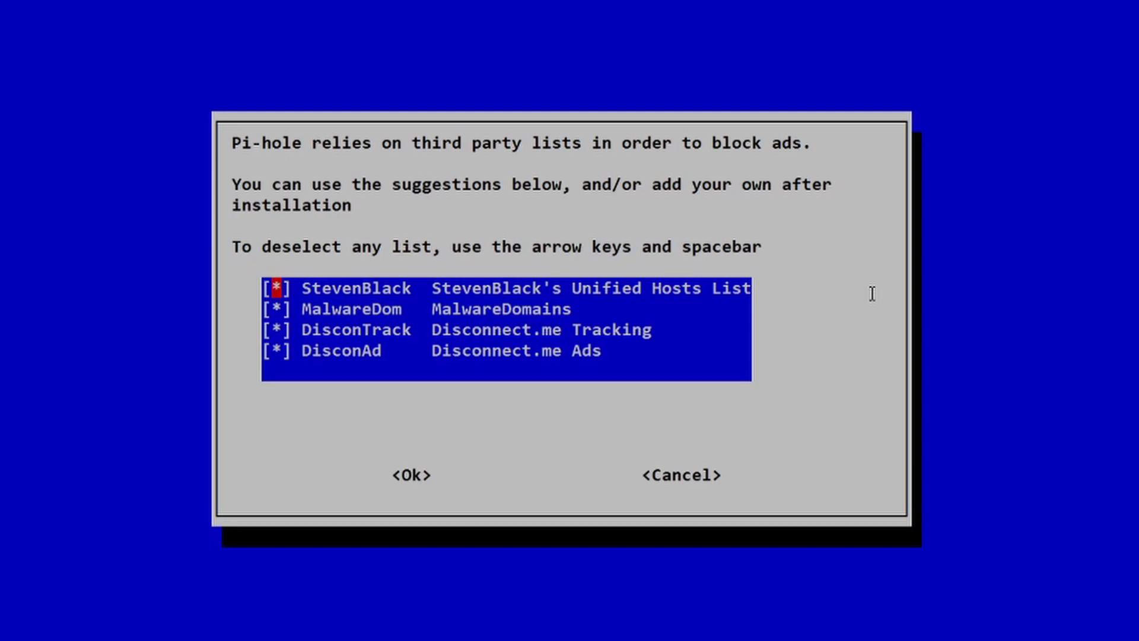
Step: Keep the four default blocklists and the current address as the static IP
key("Return")
key("Return")
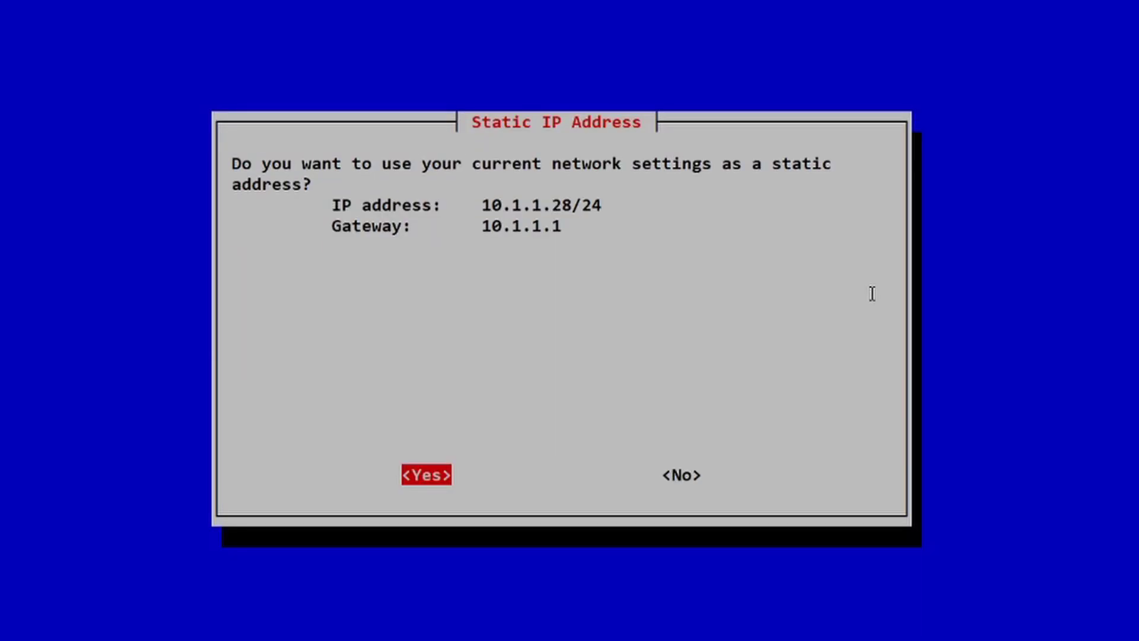
key("Return")
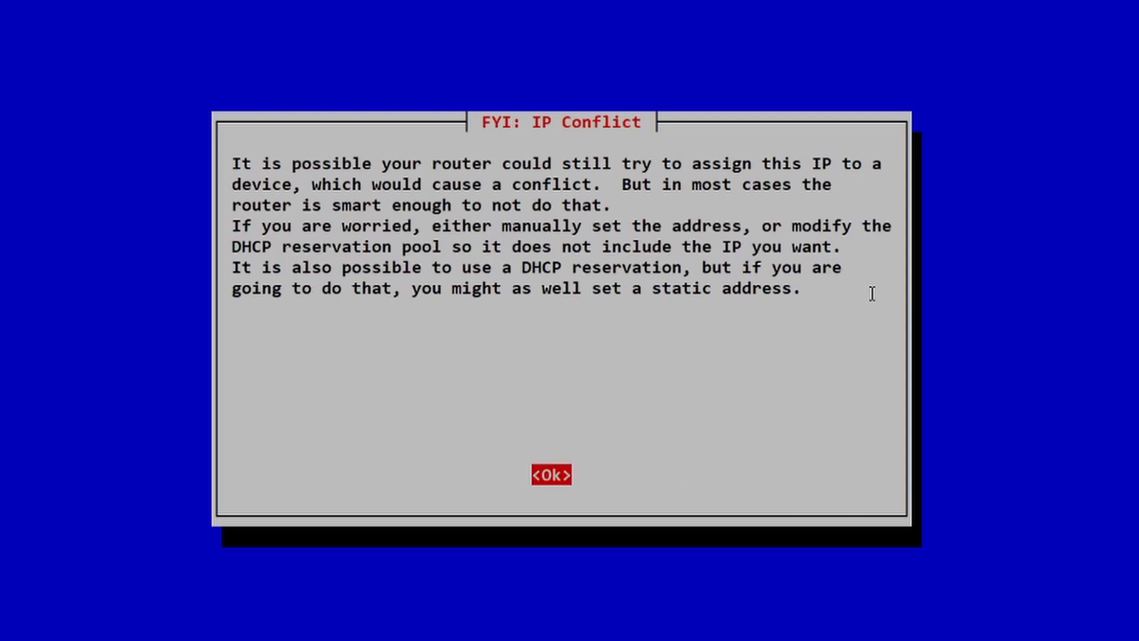
key("Return")
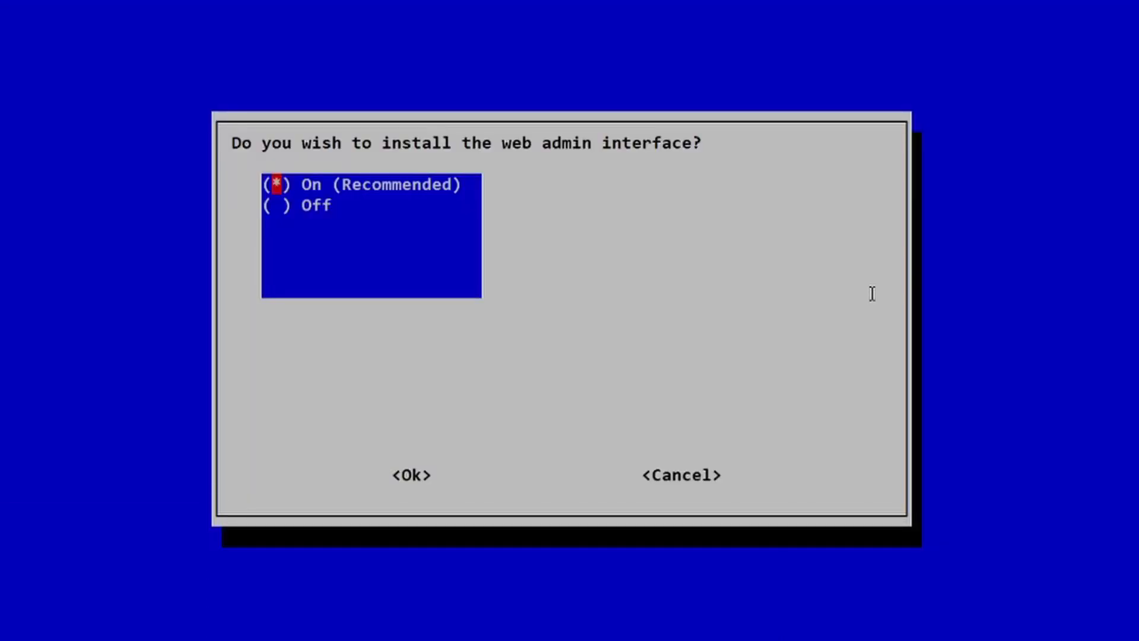
Step: Keep web admin, lighttpd, query logging and show-everything privacy enabled, starting installation
key("Return")
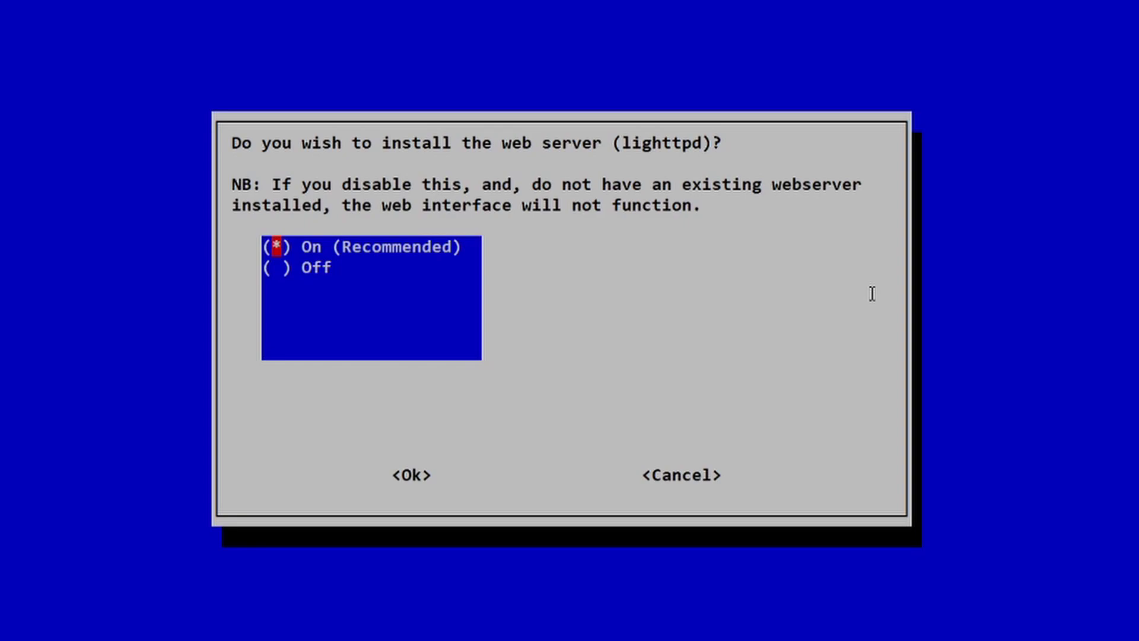
key("Return")
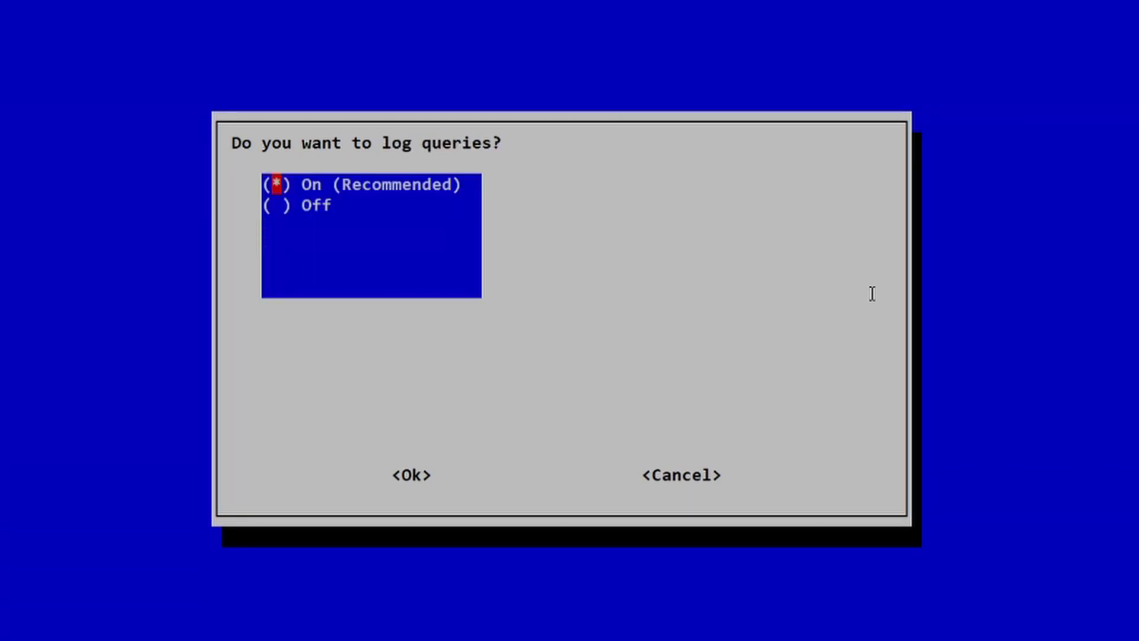
key("Return")
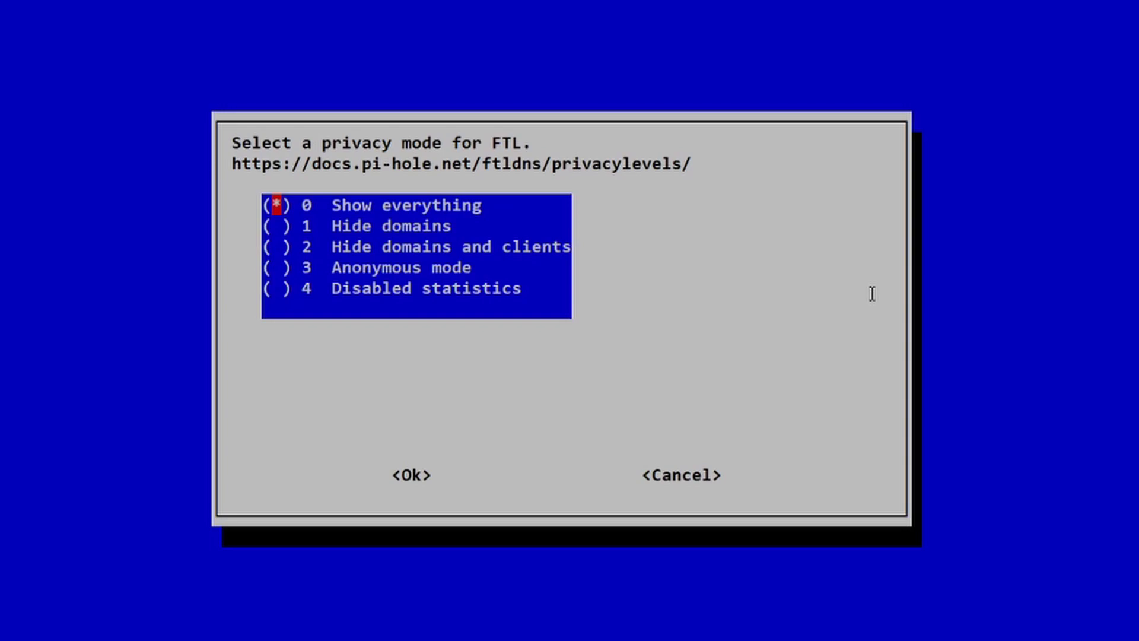
key("Return")
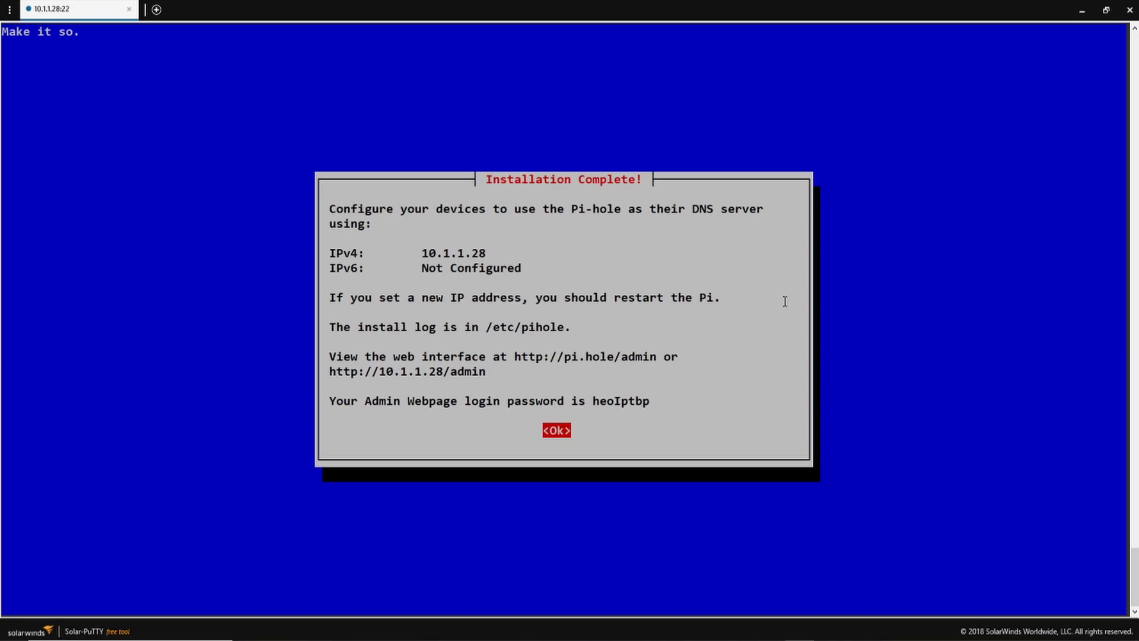
Step: After installation finishes, dismiss the Installation Complete dialog
key("Return")
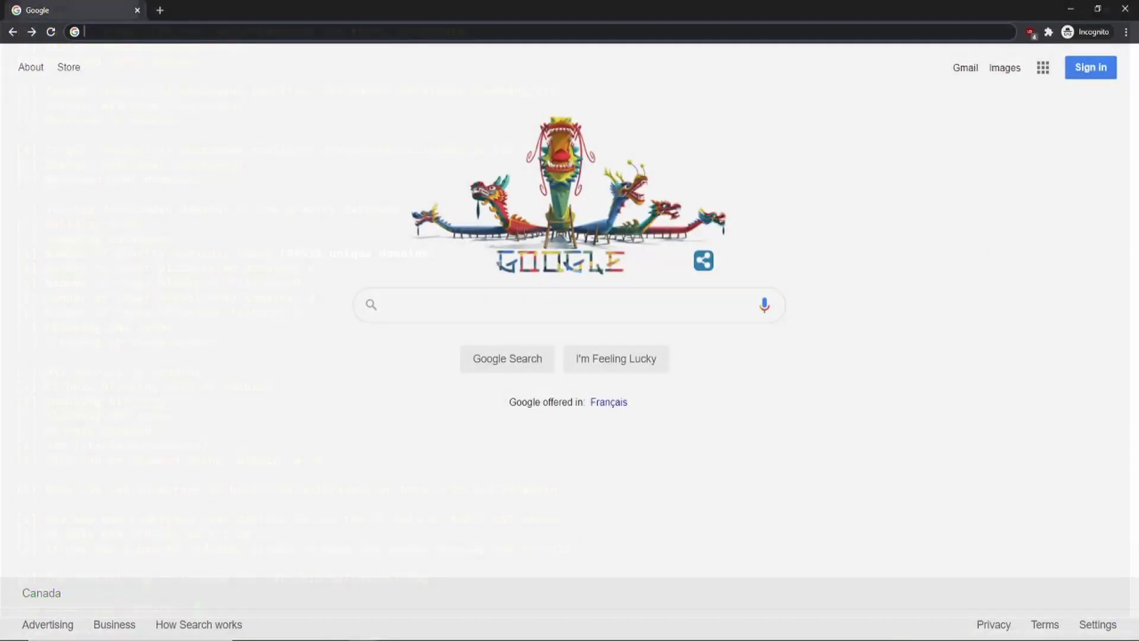
Step: Load the Pi-hole admin page at 10.1.1.28/admin in the browser
type("10.")
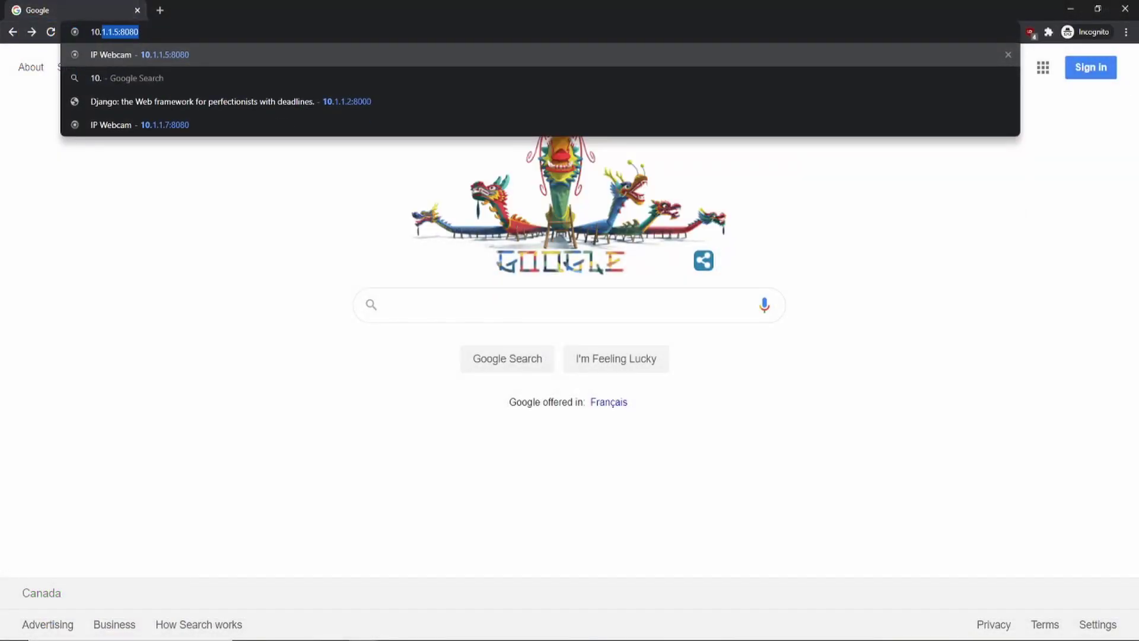
type("1.1.2")
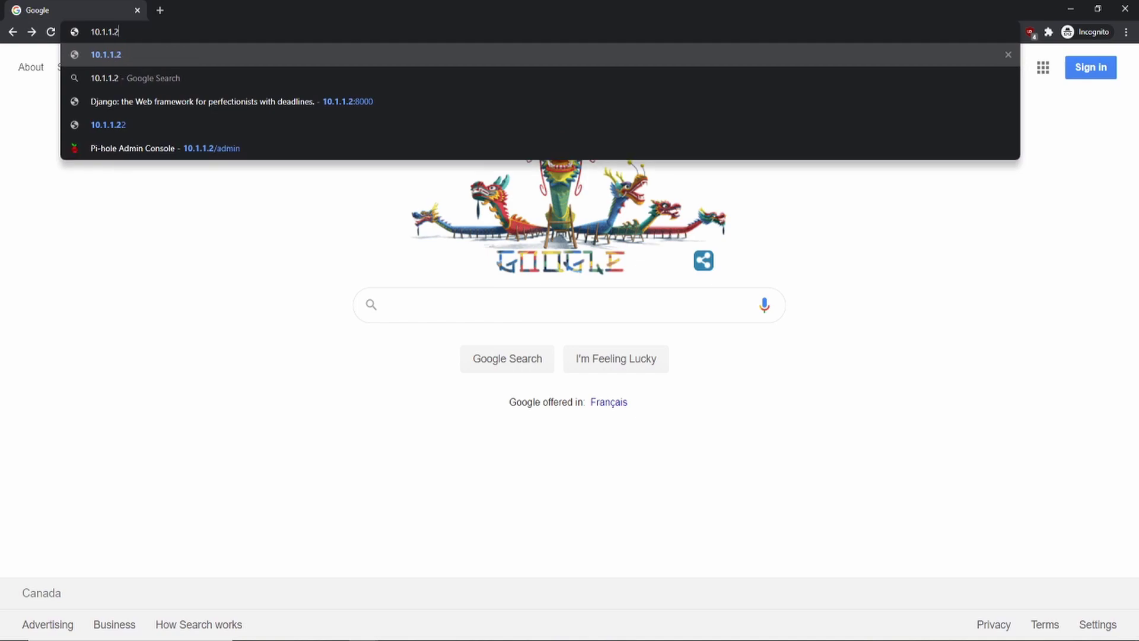
type("8/admin")
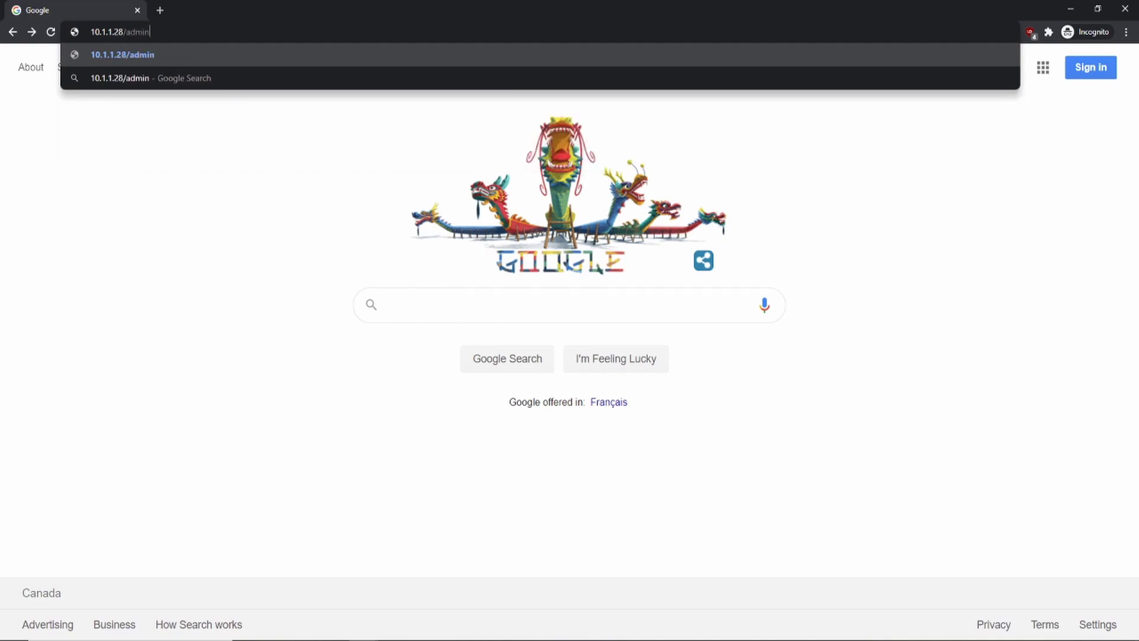
key("Return")
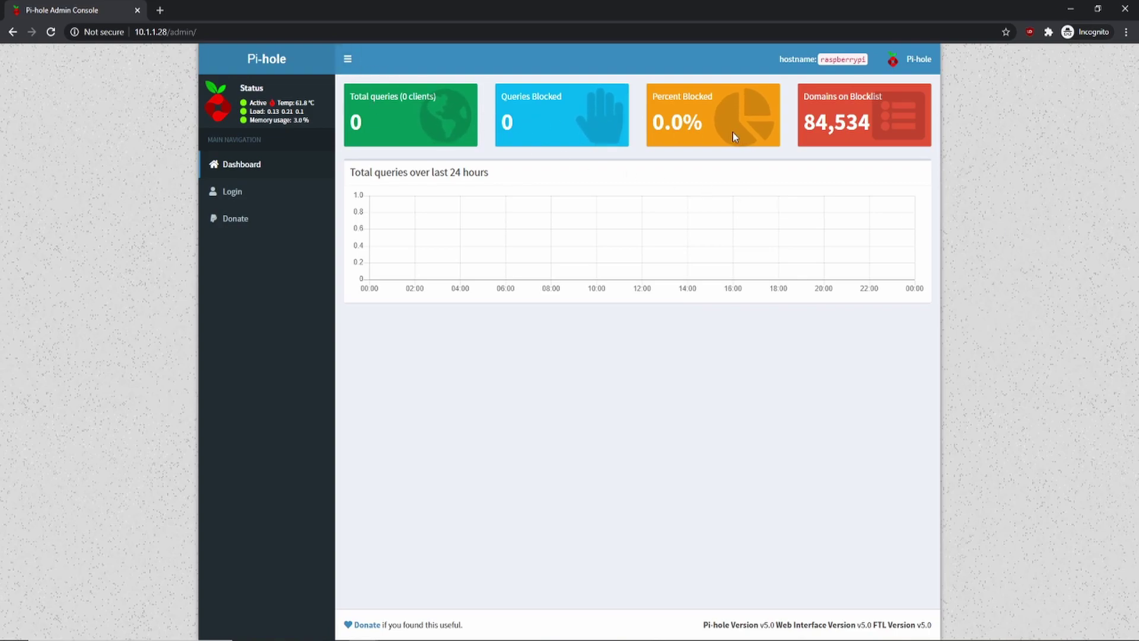
mouse_move(870, 133)
Step: Try signing in to the admin console with a password, staying signed in for 7 days
left_click(241, 191)
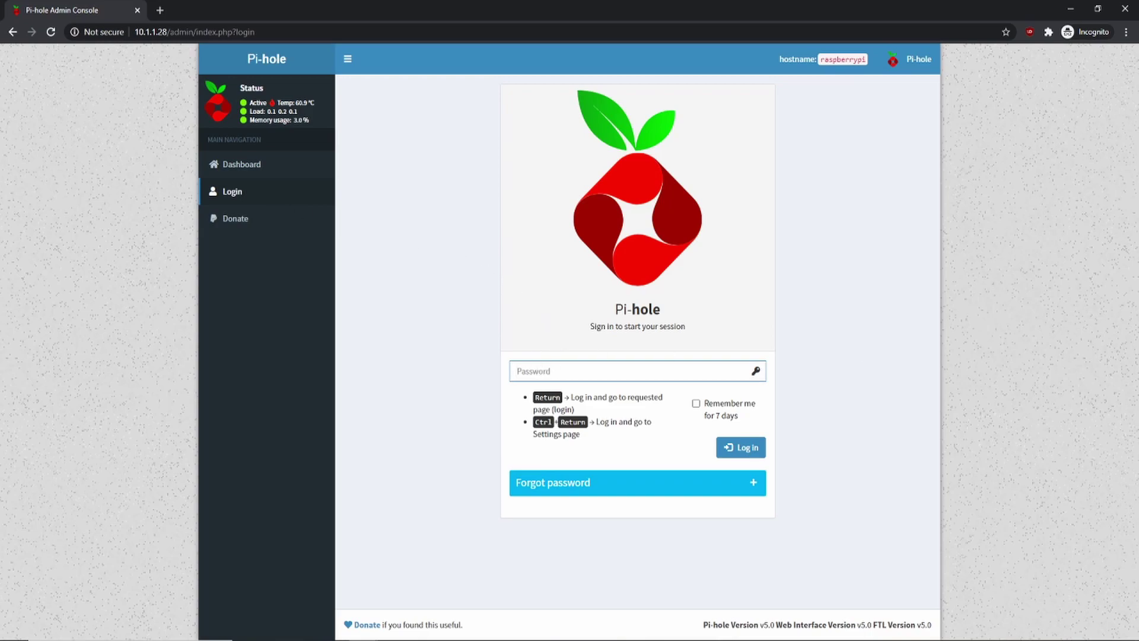
type("*********")
left_click(696, 403)
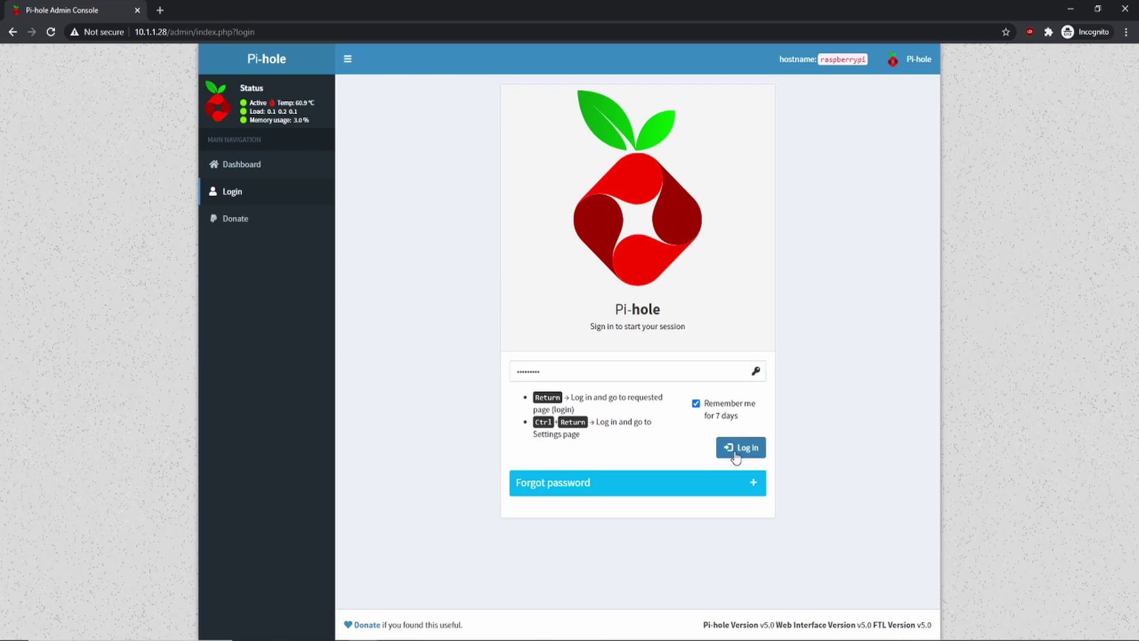
left_click(741, 448)
Step: Copy the reset command 'sudo pihole -a -p' from the Forgot password explanation
left_click_drag(516, 537, 536, 536)
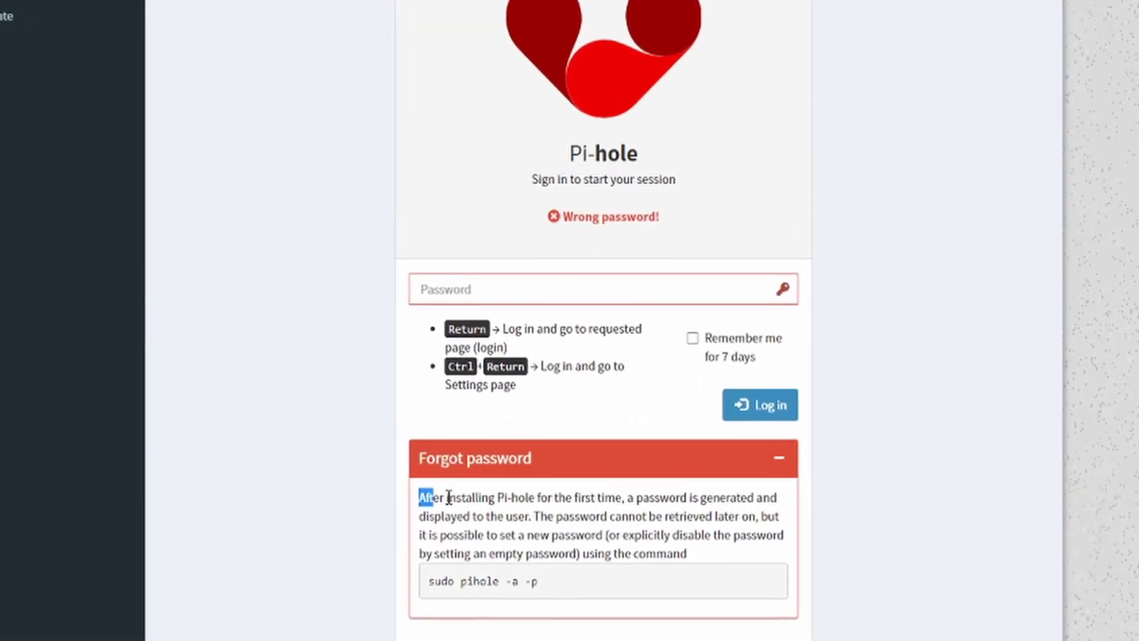
left_click_drag(449, 497, 791, 499)
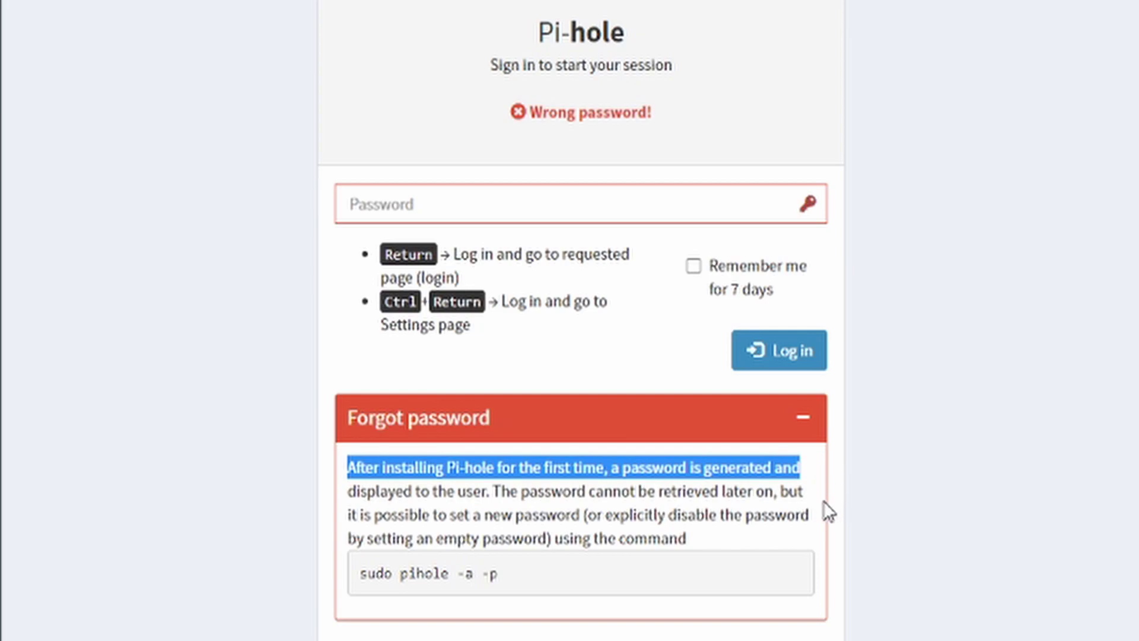
left_click_drag(604, 575, 359, 582)
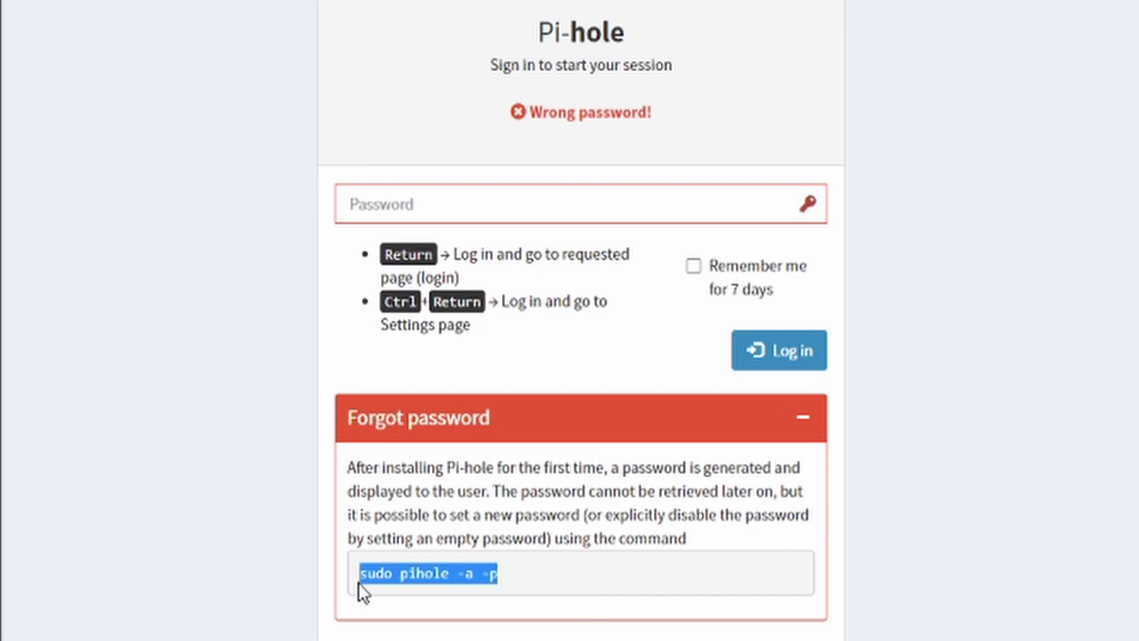
right_click(394, 578)
left_click(493, 432)
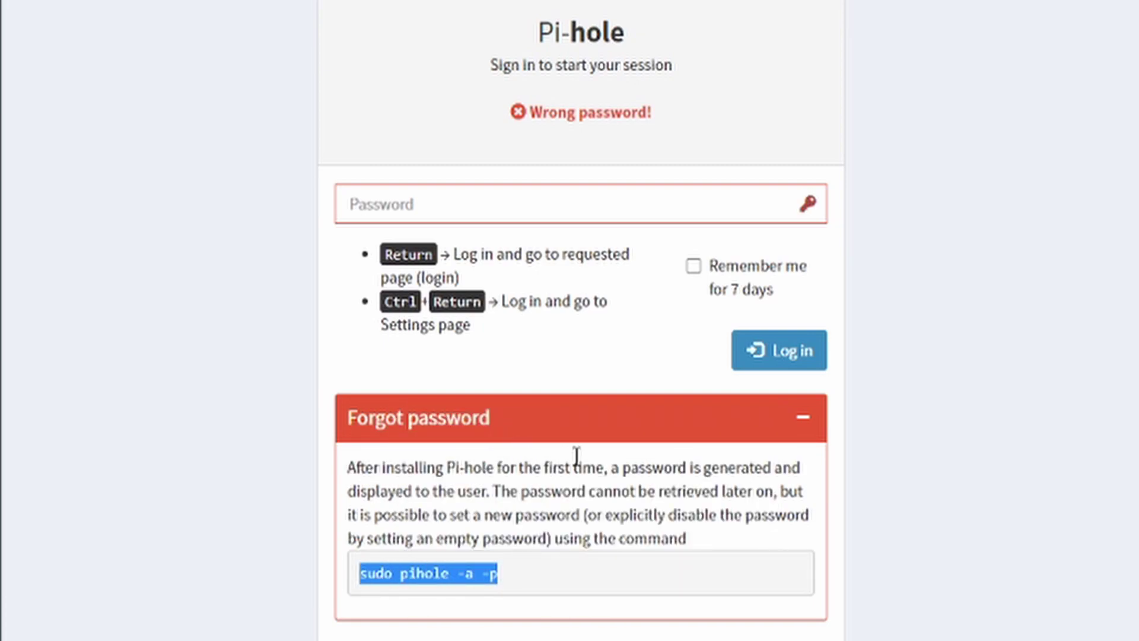
left_click(1008, 469)
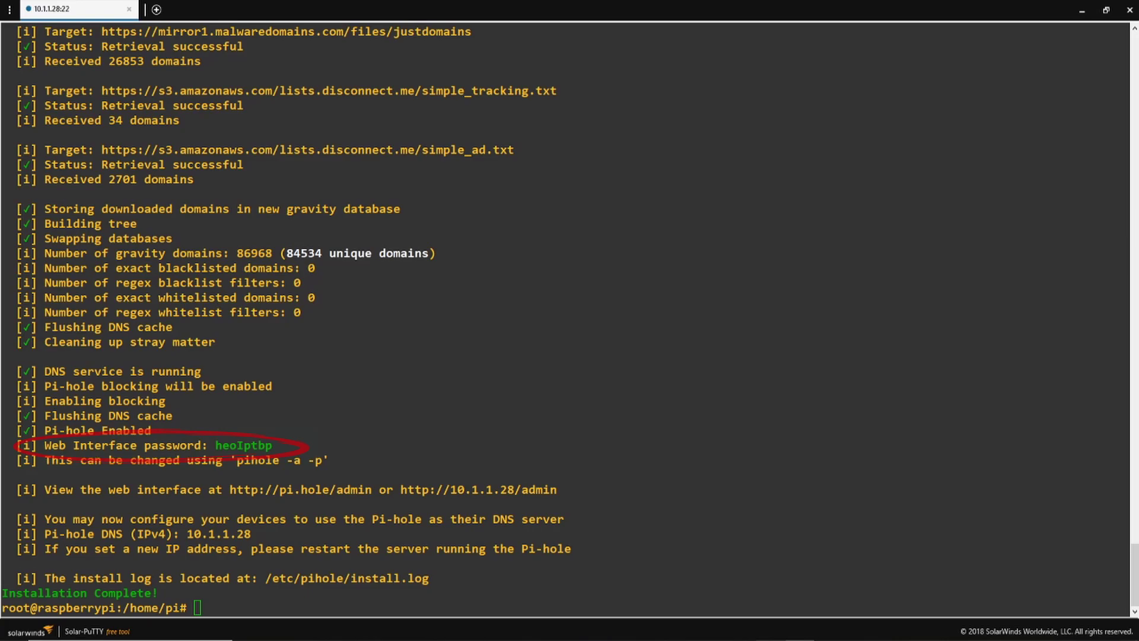
Step: Copy the generated web interface password from the terminal and log in with it
left_click_drag(216, 445, 272, 445)
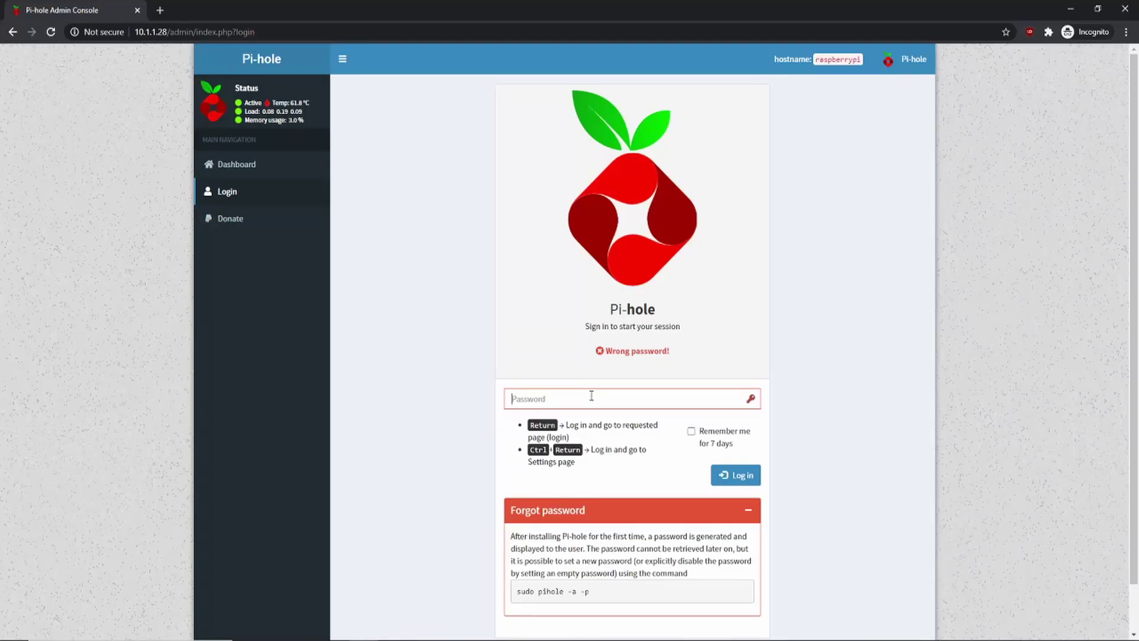
key("ctrl+v")
left_click(737, 476)
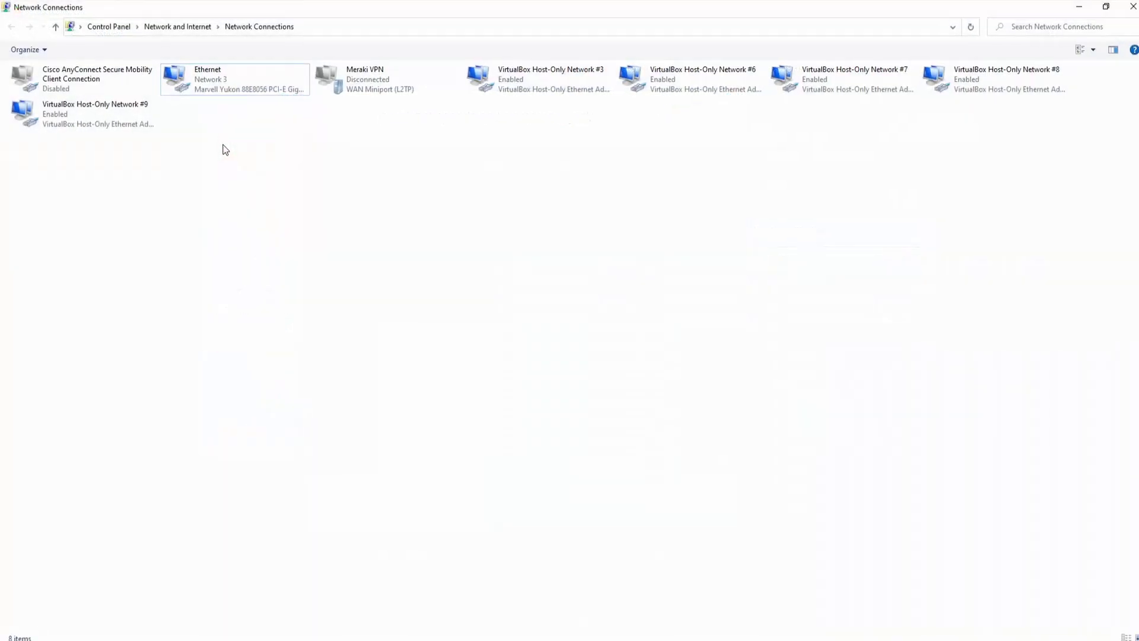
Step: Set the Ethernet connection's IPv4 preferred DNS server to 10.1.1.28
left_click(226, 84)
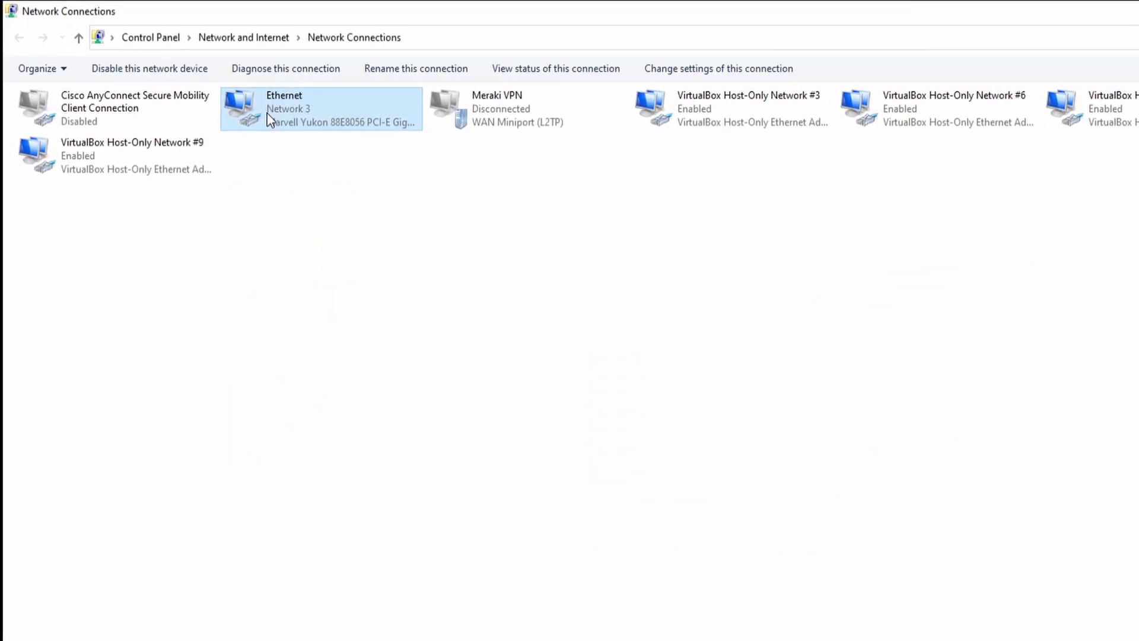
right_click(220, 93)
left_click(328, 273)
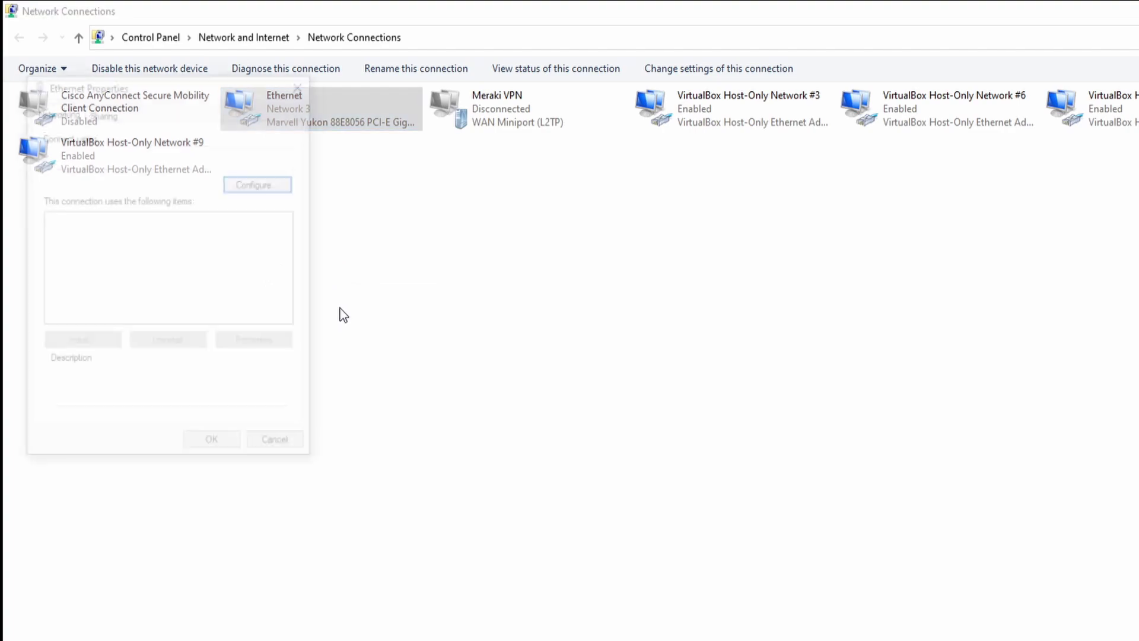
left_click_drag(182, 87, 340, 94)
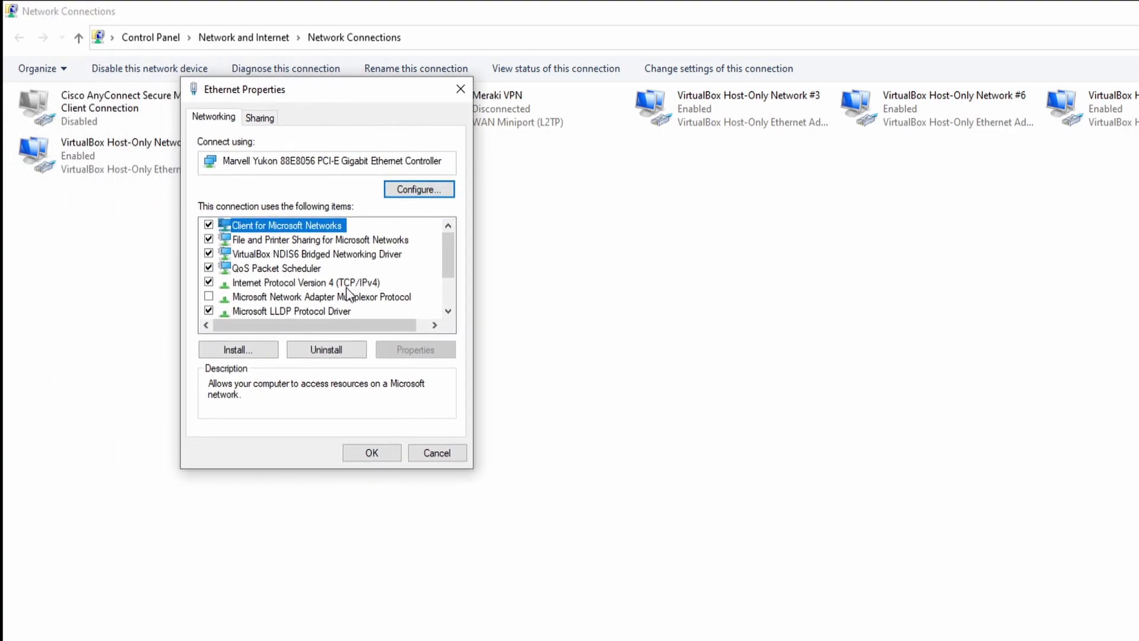
left_click(306, 282)
left_click(397, 348)
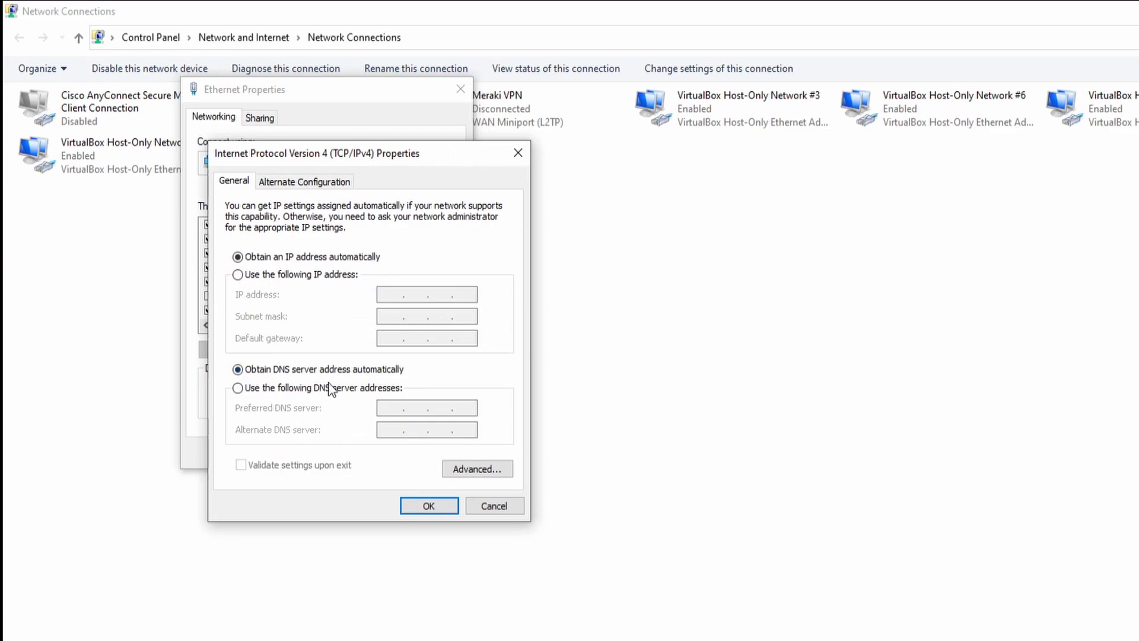
left_click(298, 387)
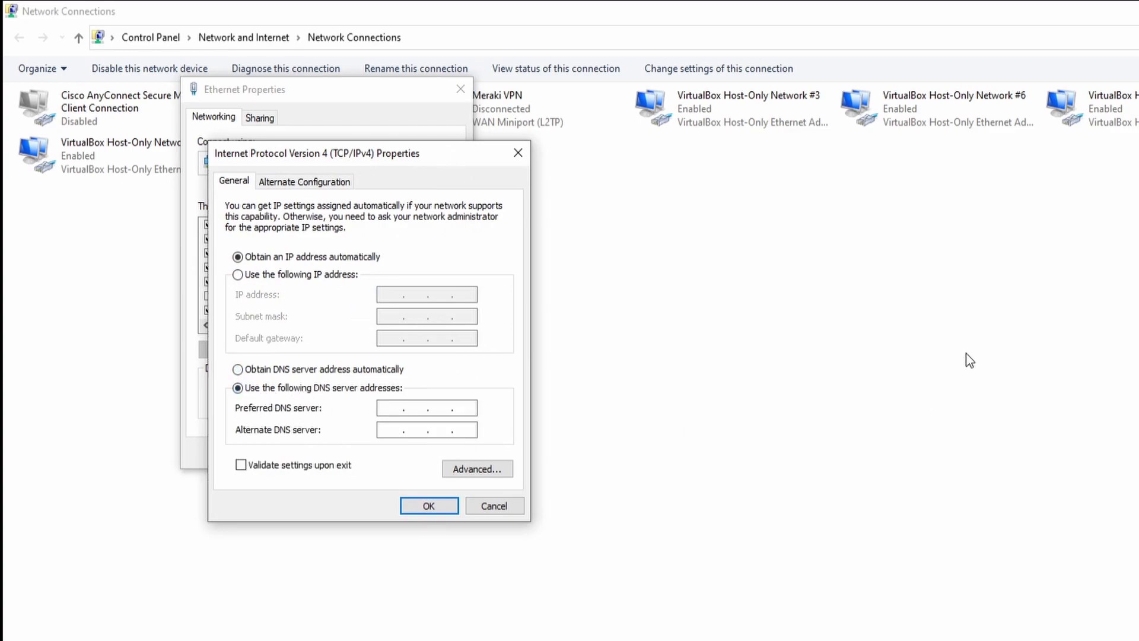
type("10.1.1.28")
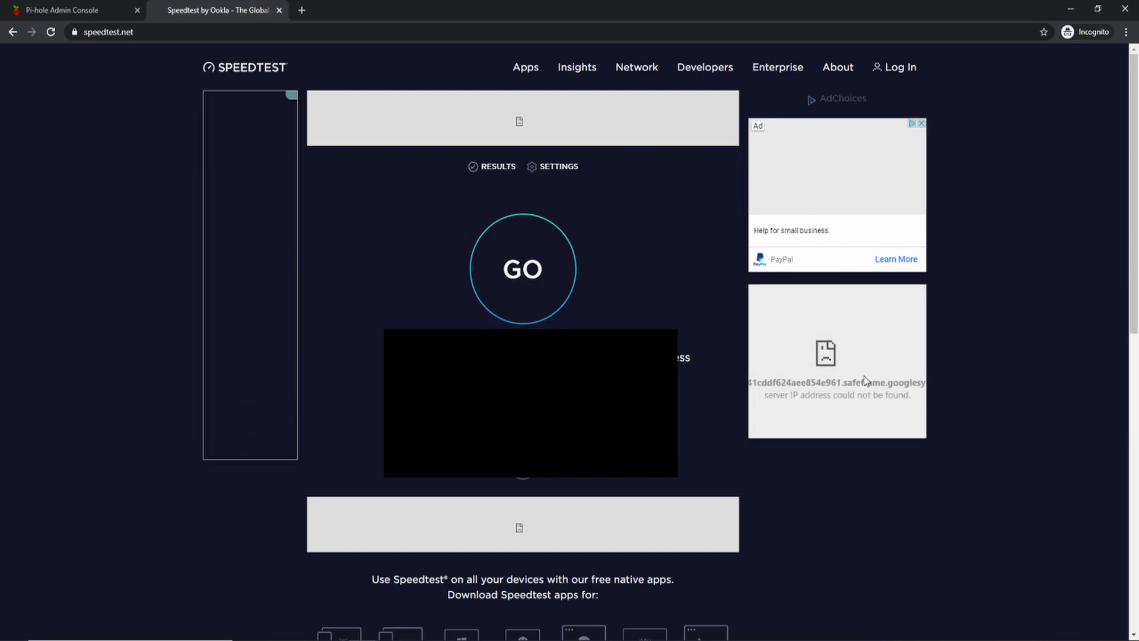
Step: Return to the Pi-hole Admin Console tab and reload it to update query statistics
left_click(50, 10)
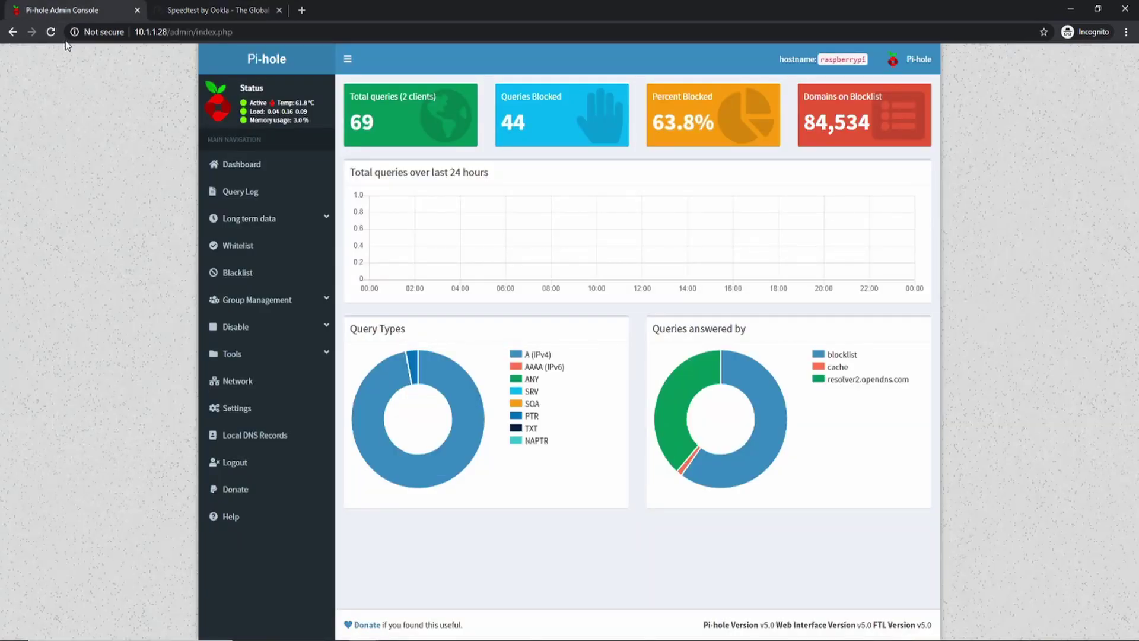
left_click(50, 33)
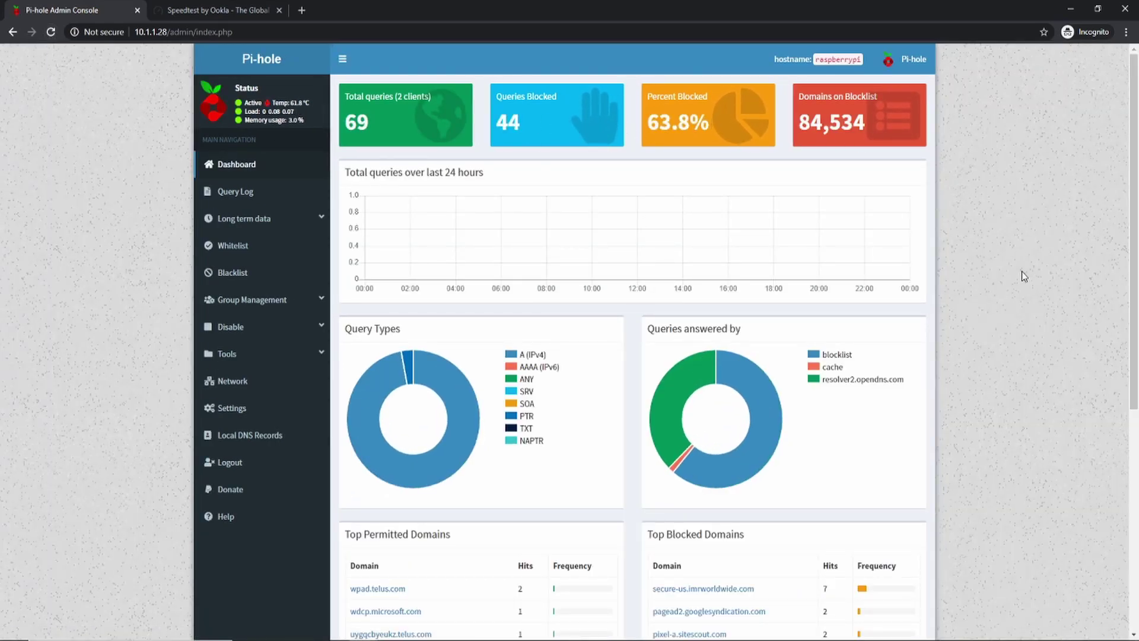
Step: Load speedtest.net in a new Chrome incognito window by typing 'spee' in the address bar
left_click(211, 7)
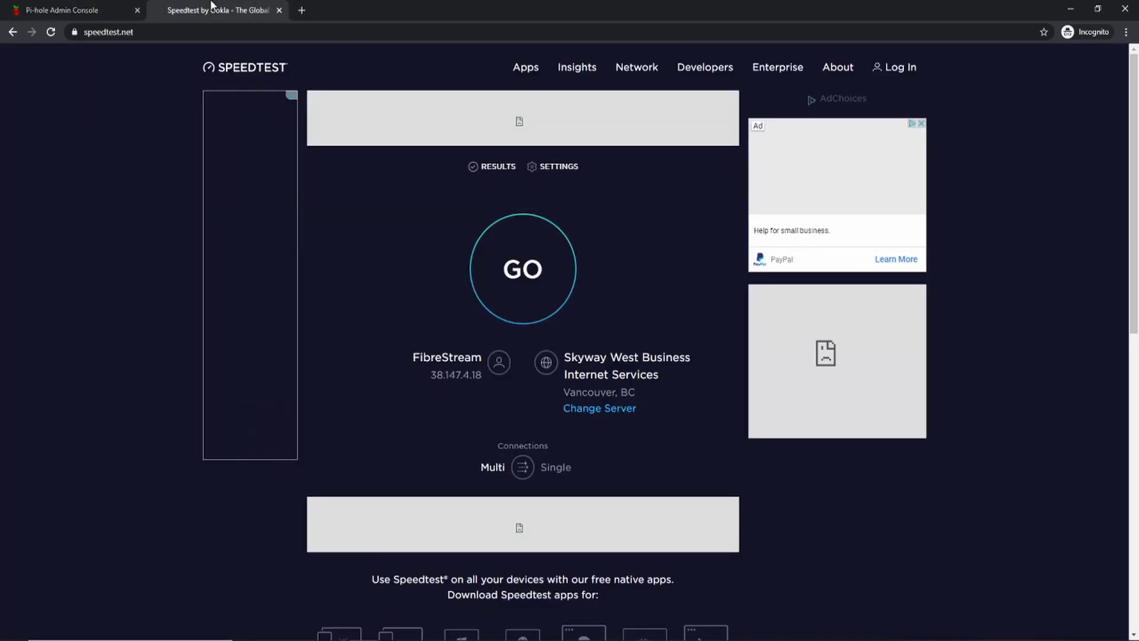
right_click(364, 638)
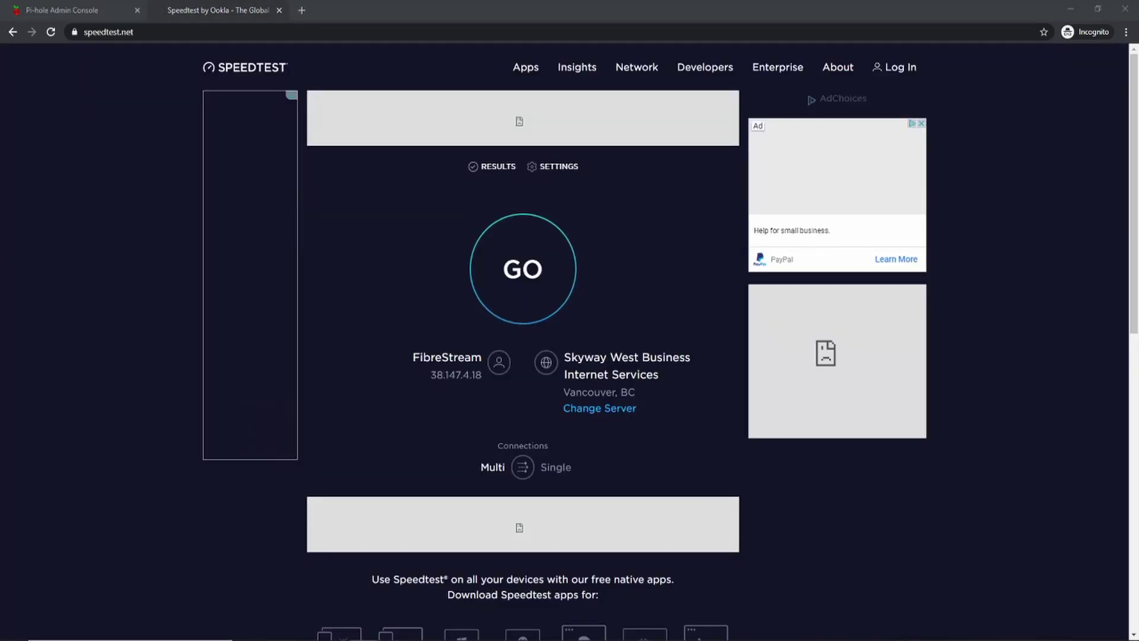
left_click(358, 559)
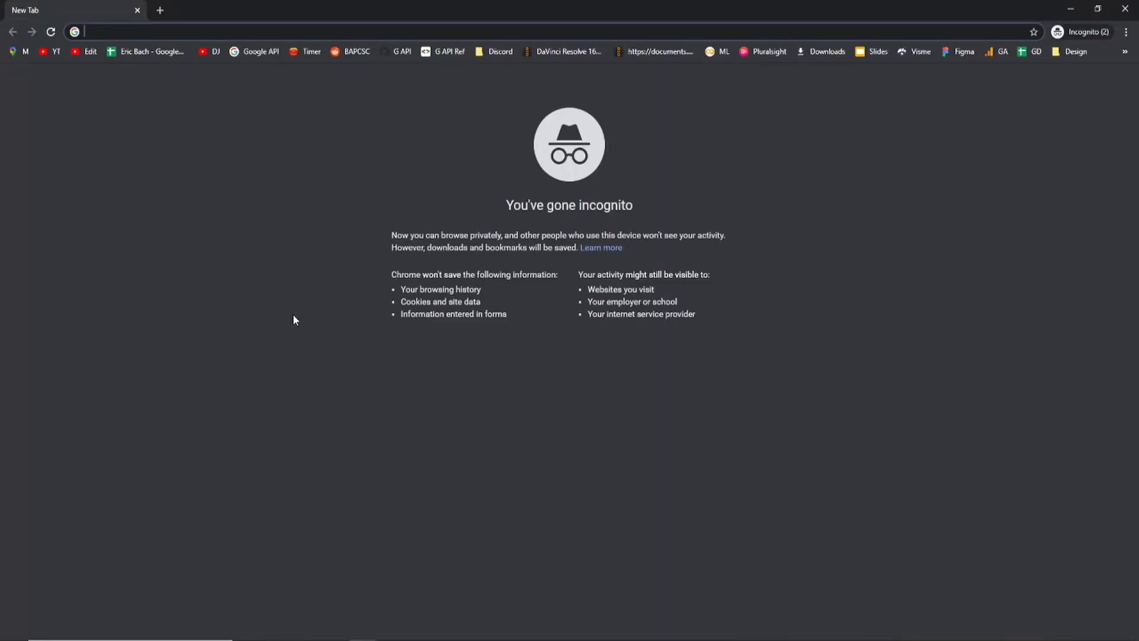
type("spee")
key("Return")
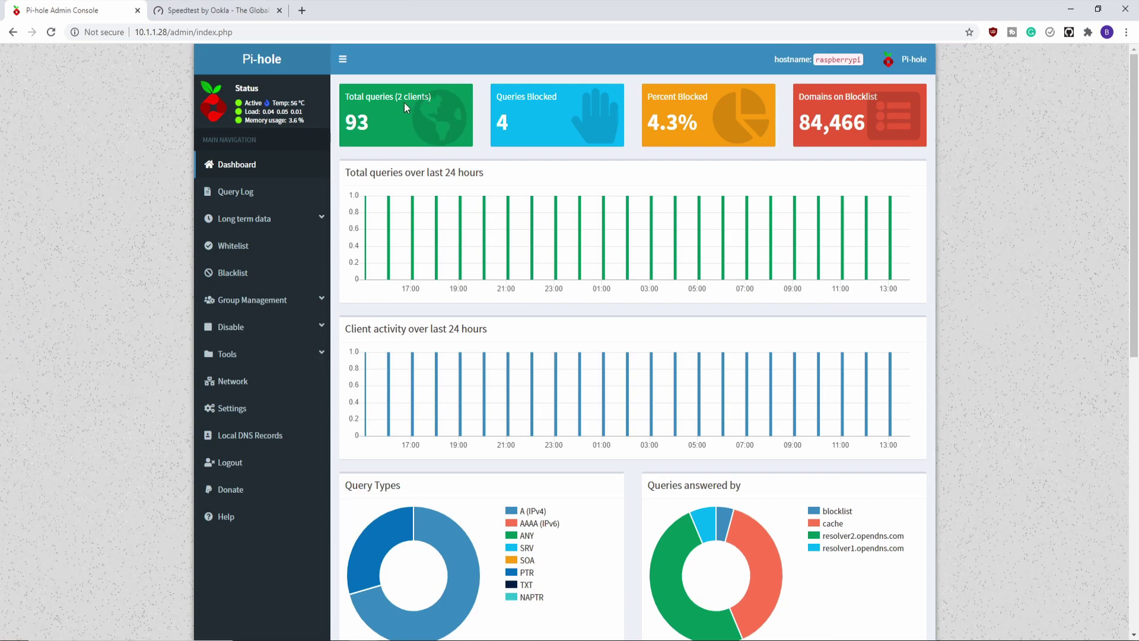
Step: Open the Query Log and compare the gravity-blocked c.evidon.com entries with forwarded, allowed queries
left_click(681, 142)
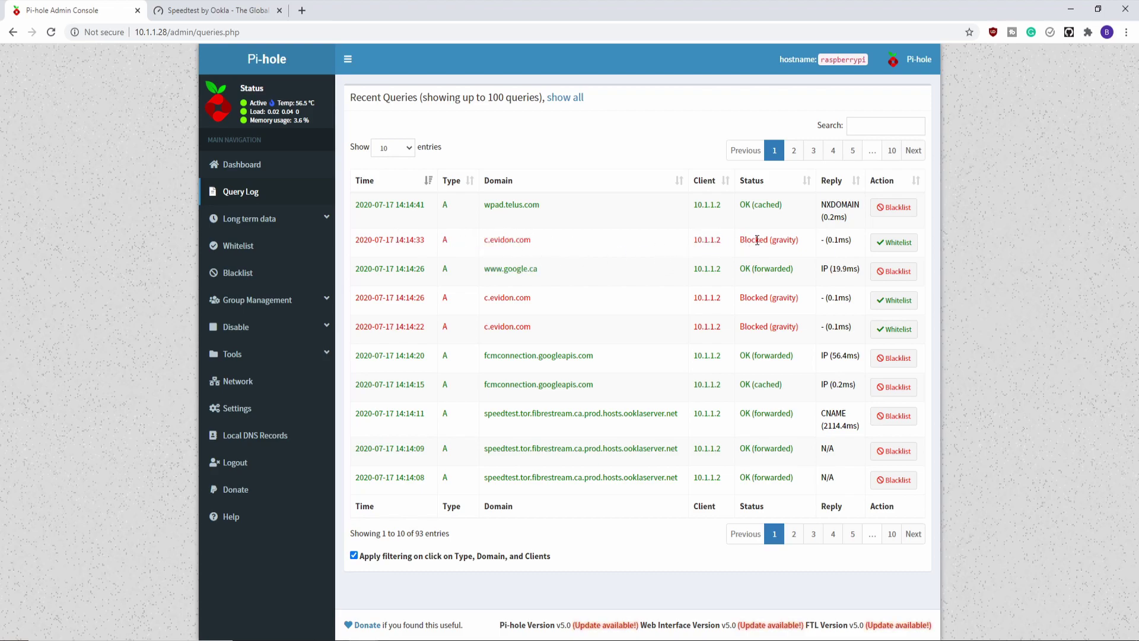
mouse_move(757, 240)
left_mouse_down()
mouse_move(783, 240)
mouse_move(773, 241)
left_mouse_up()
left_click_drag(787, 355, 753, 356)
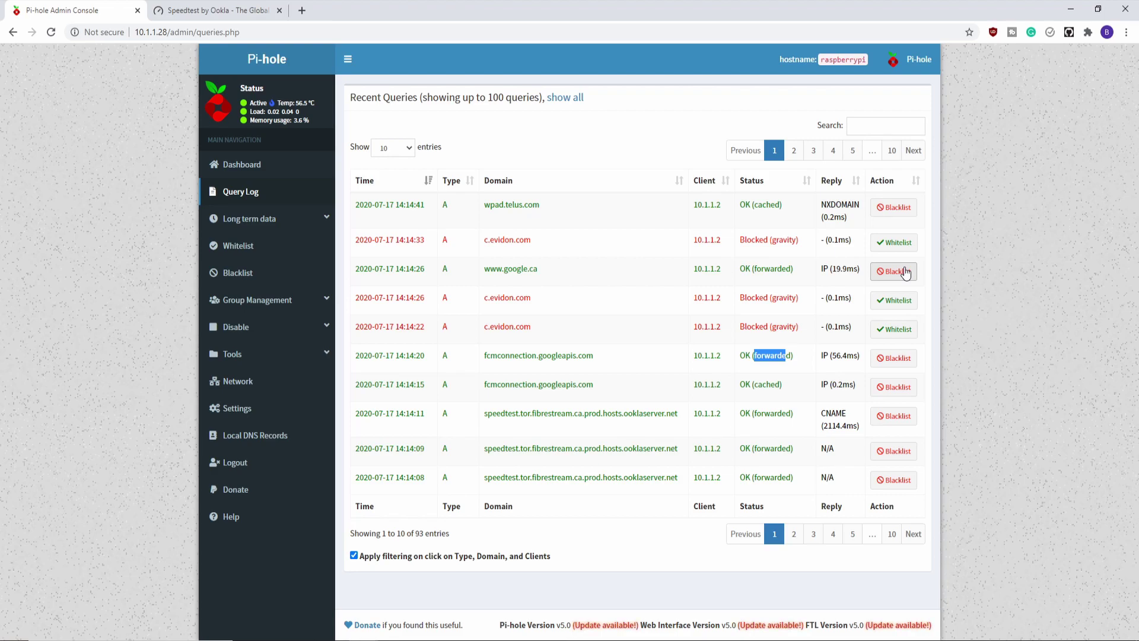
Step: Look over the empty Whitelist page, then move on to the empty Blacklist page
left_click(1049, 255)
left_click(261, 244)
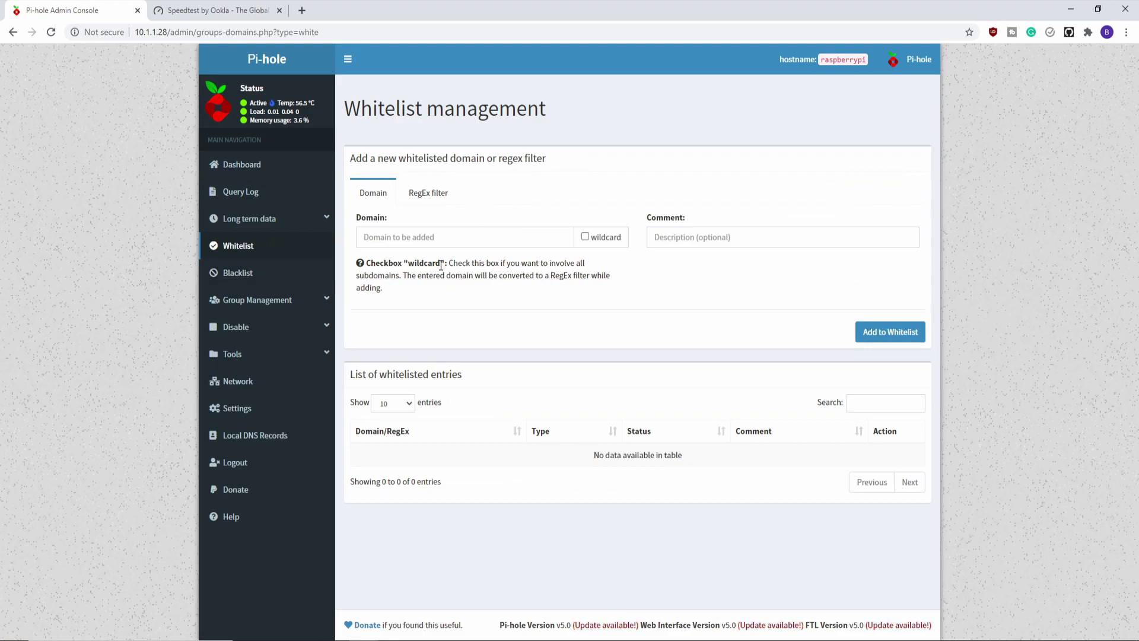
left_click(240, 272)
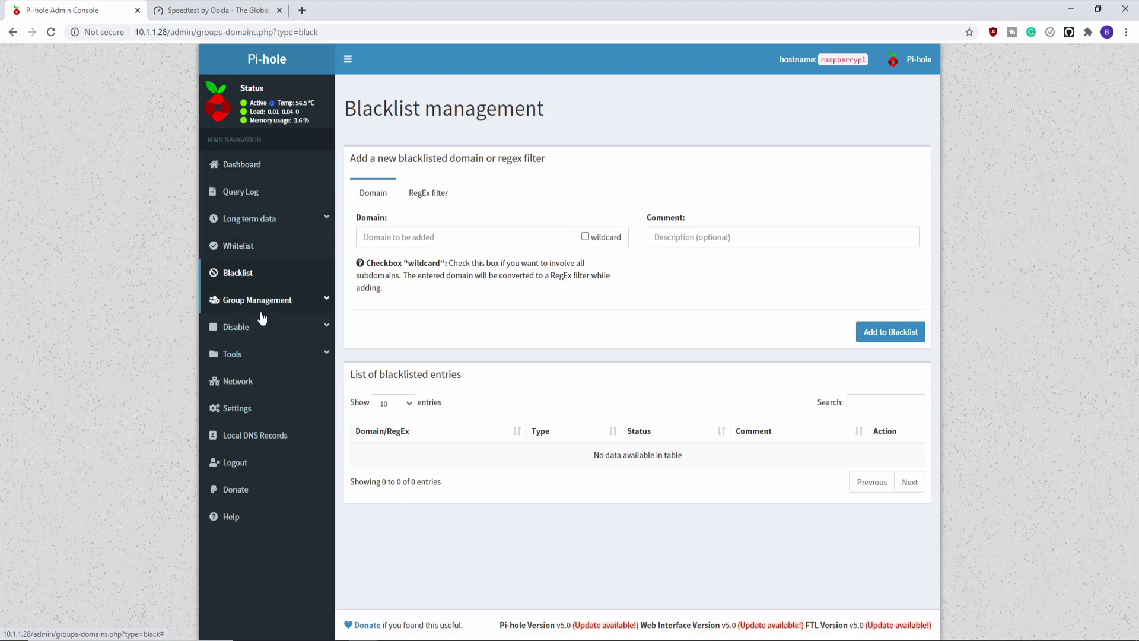
Step: Open Pi-hole Settings, review memory usage and DNS cache size, and reload the page
left_click(232, 411)
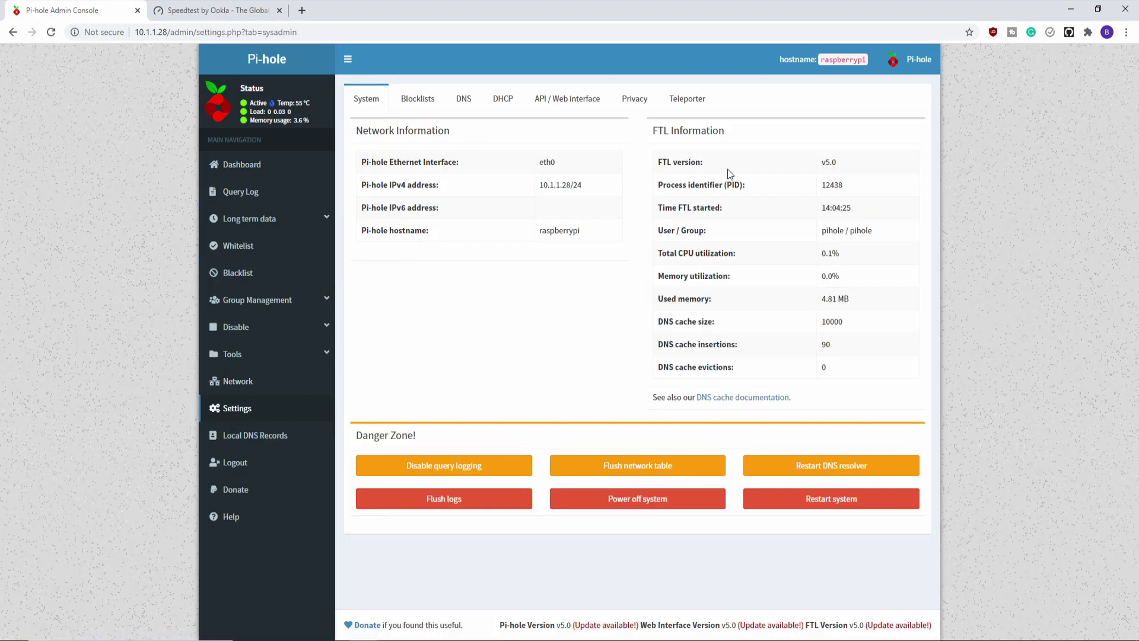
left_click_drag(875, 296, 774, 291)
left_click_drag(859, 313, 769, 322)
mouse_move(785, 276)
left_mouse_down()
mouse_move(789, 264)
mouse_move(754, 255)
mouse_move(703, 254)
mouse_move(781, 274)
left_mouse_up()
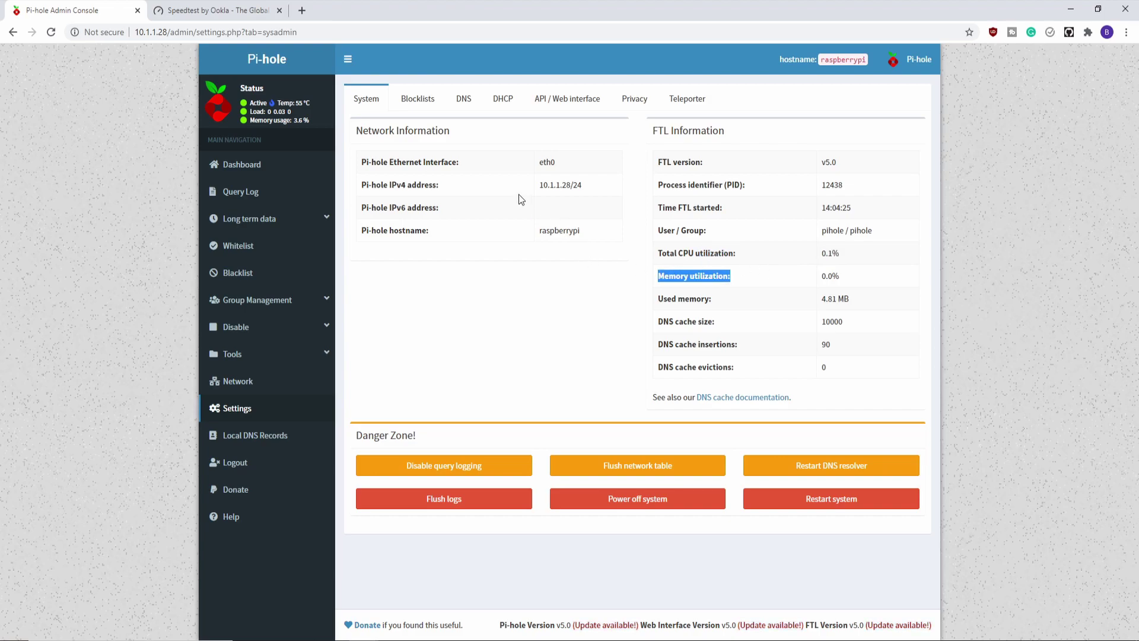
key("F5")
Step: On the DNS tab, switch interface listening from eth0-only to 'Listen on all interfaces' and save
left_click(463, 99)
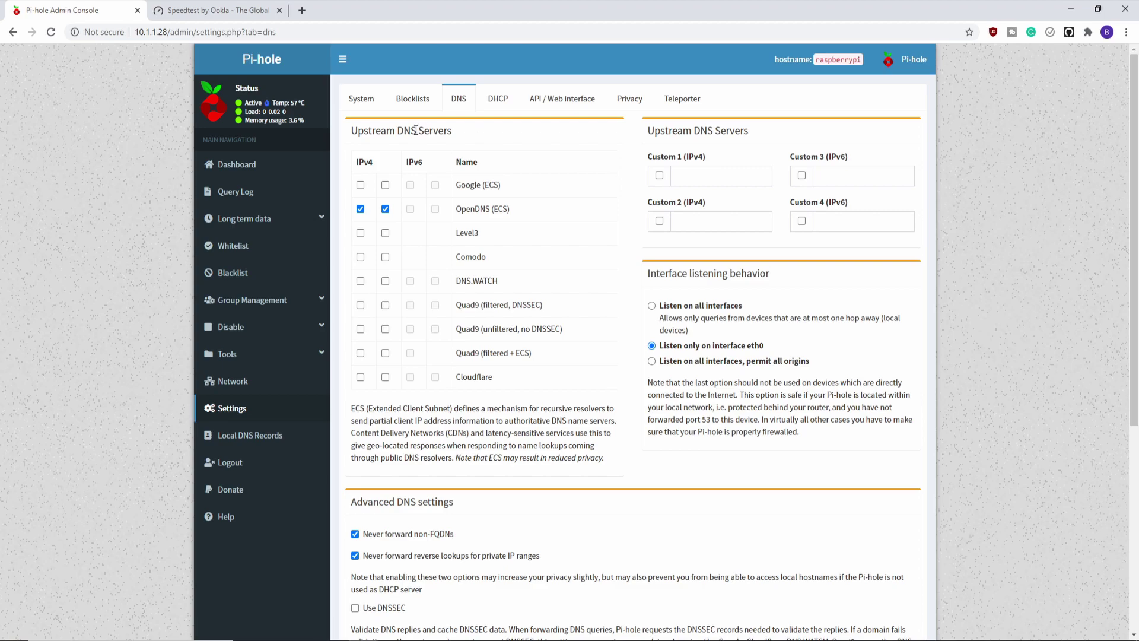
left_click_drag(416, 130, 495, 191)
left_click(652, 248)
left_click_drag(648, 273, 791, 325)
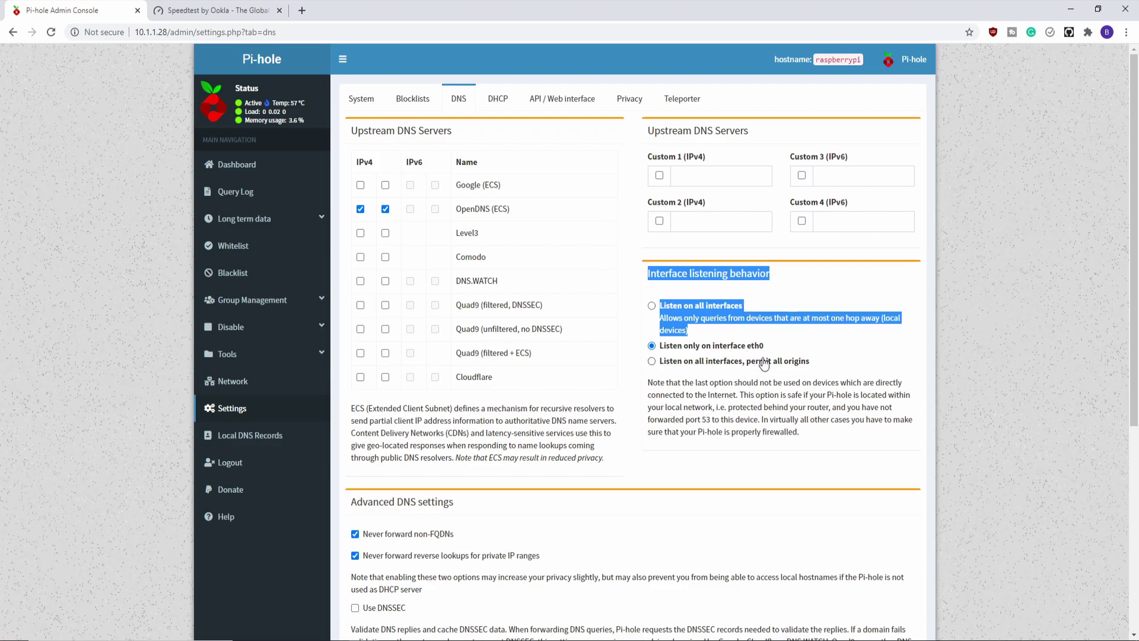
mouse_move(764, 346)
left_mouse_down()
mouse_move(746, 347)
mouse_move(767, 343)
left_mouse_up()
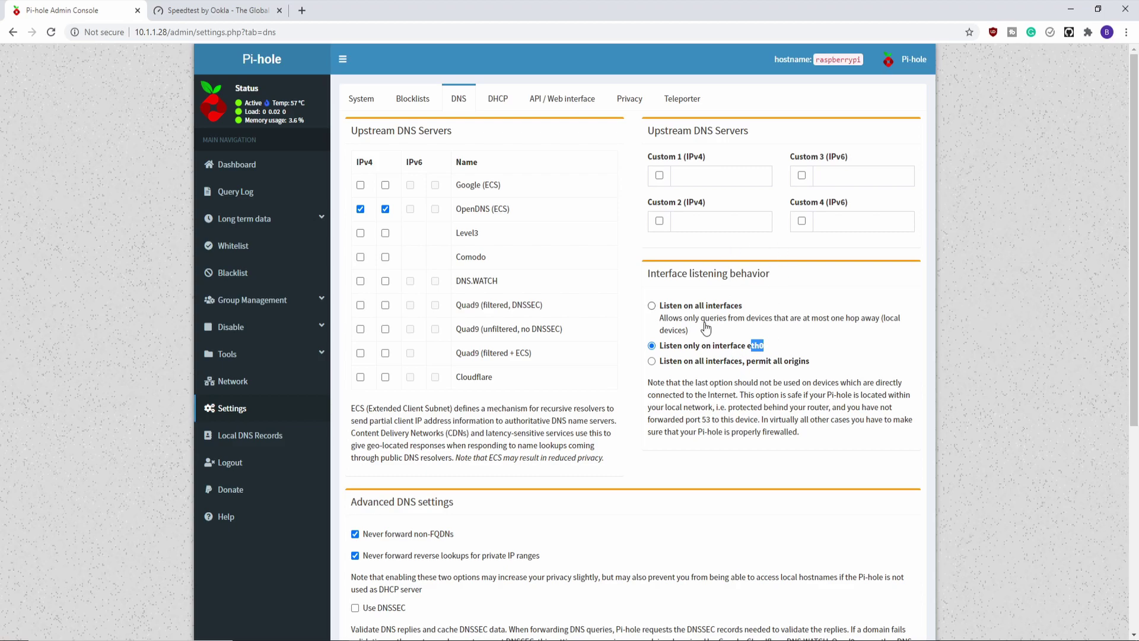
left_click_drag(720, 305, 715, 305)
left_click(689, 308)
scroll(908, 549, "down", 5)
left_click(904, 589)
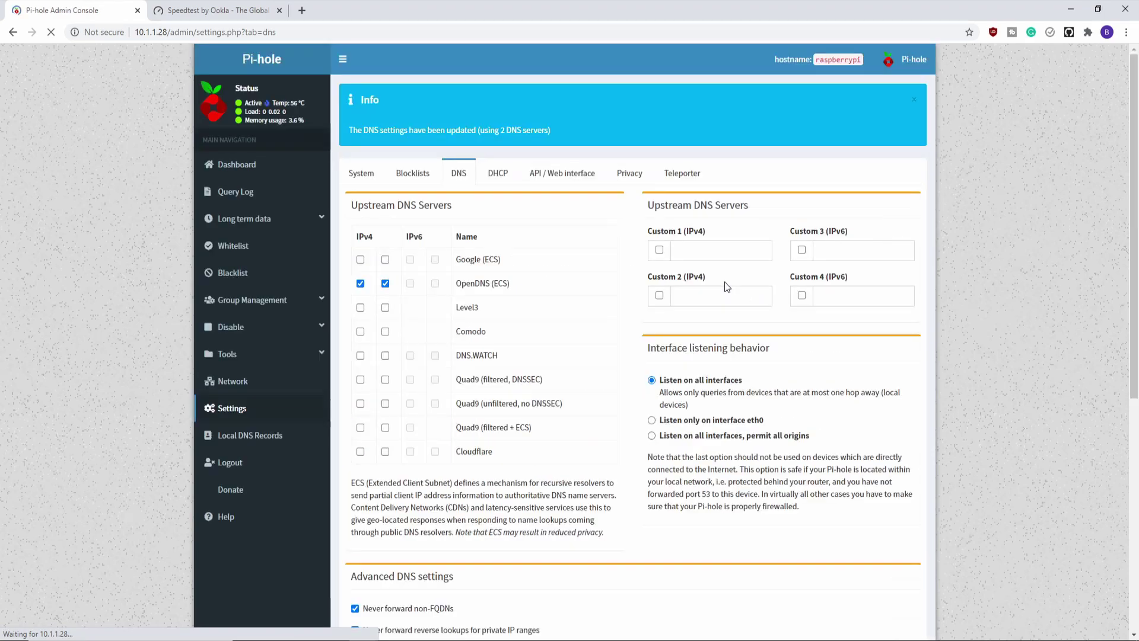
Step: Review the API / Web interface settings, then each client's query count and last query under Network
left_click(578, 181)
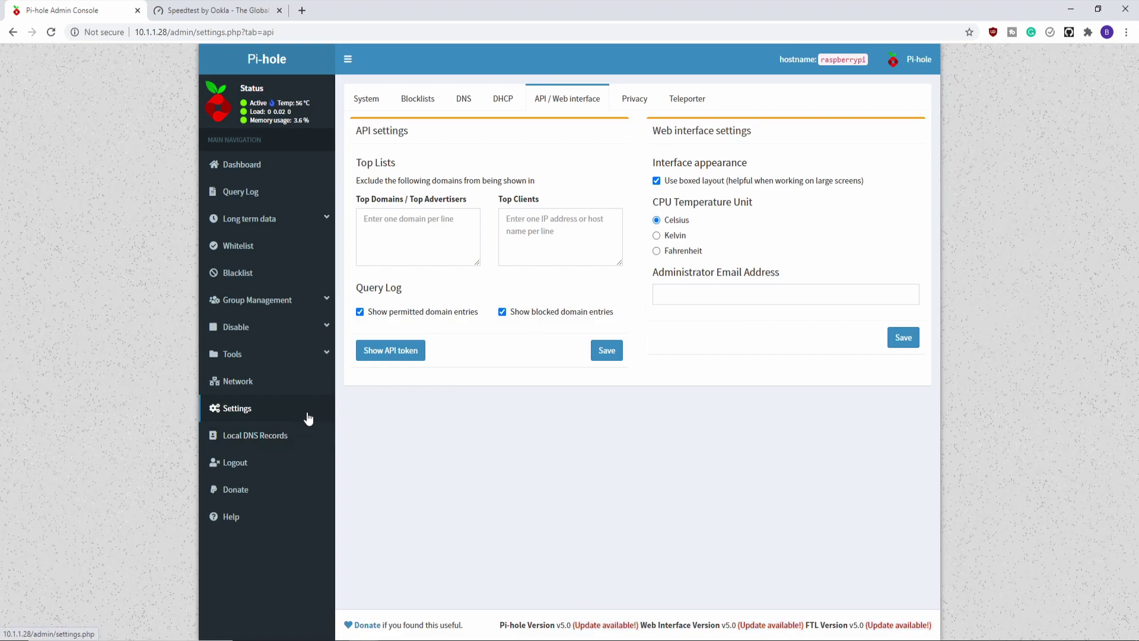
left_click(268, 383)
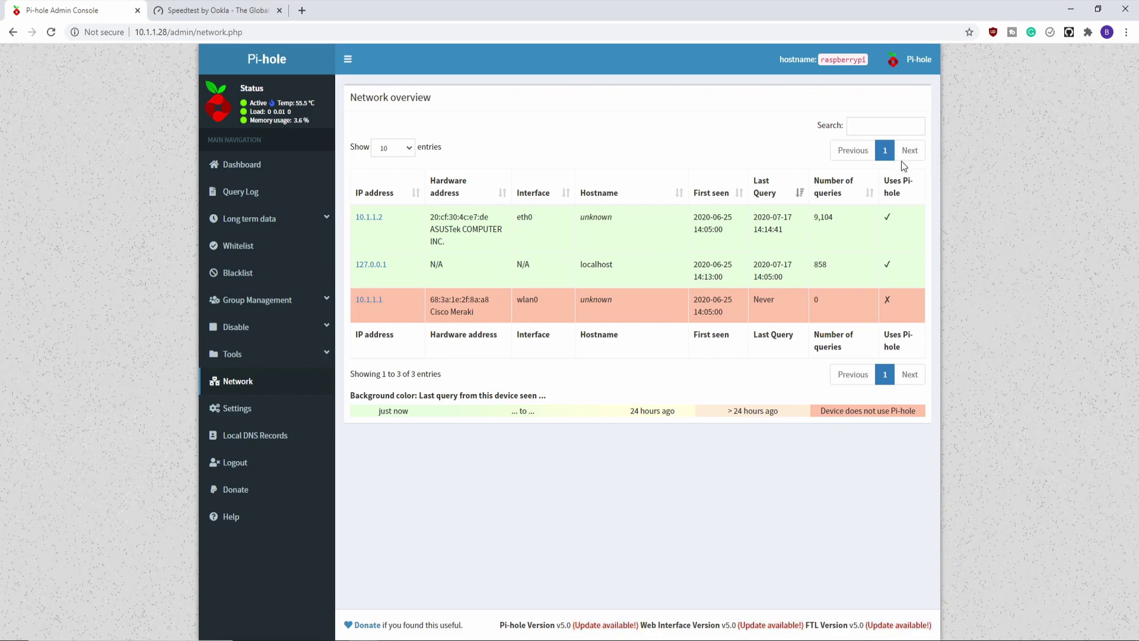
left_click_drag(806, 220, 797, 219)
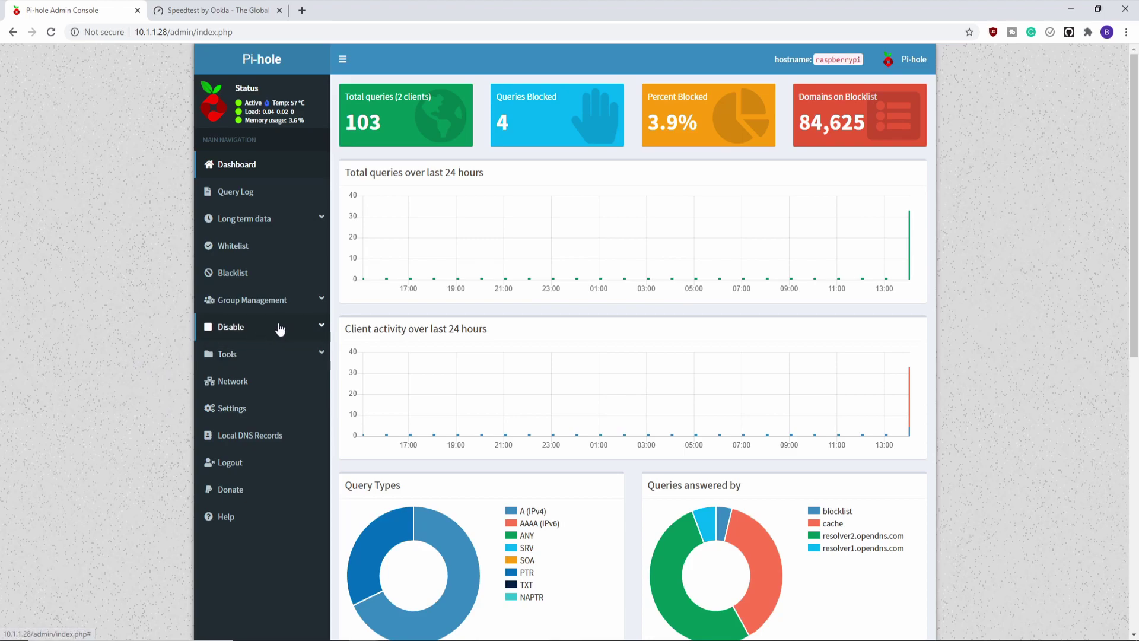
Step: Disable blocking 'For 5 minutes' from the sidebar's Disable menu
left_click(258, 332)
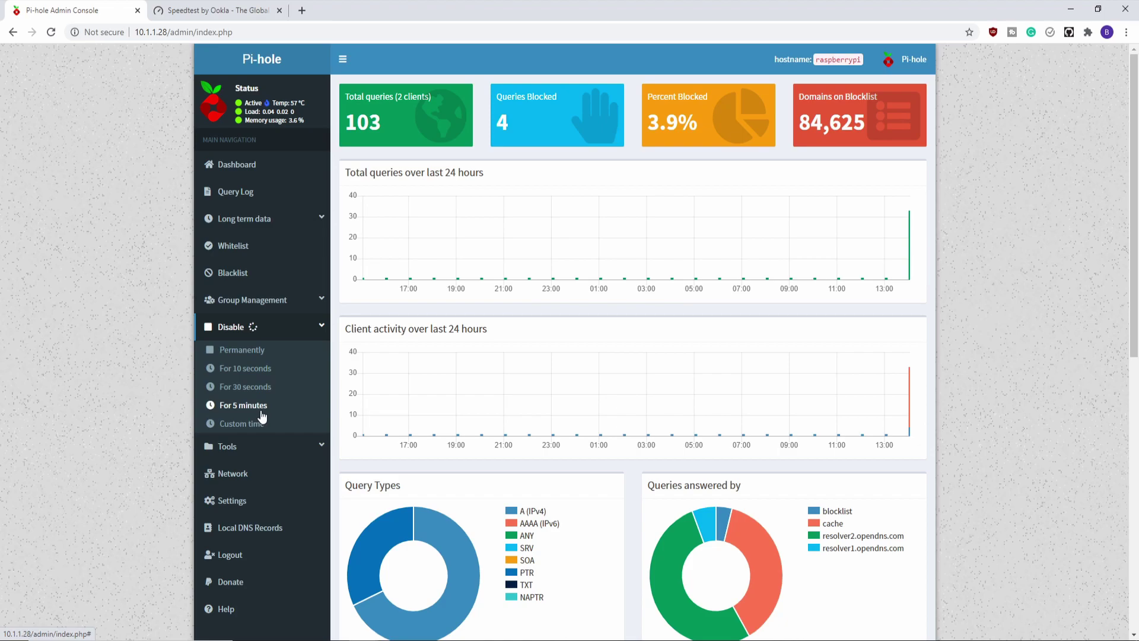
left_click(261, 415)
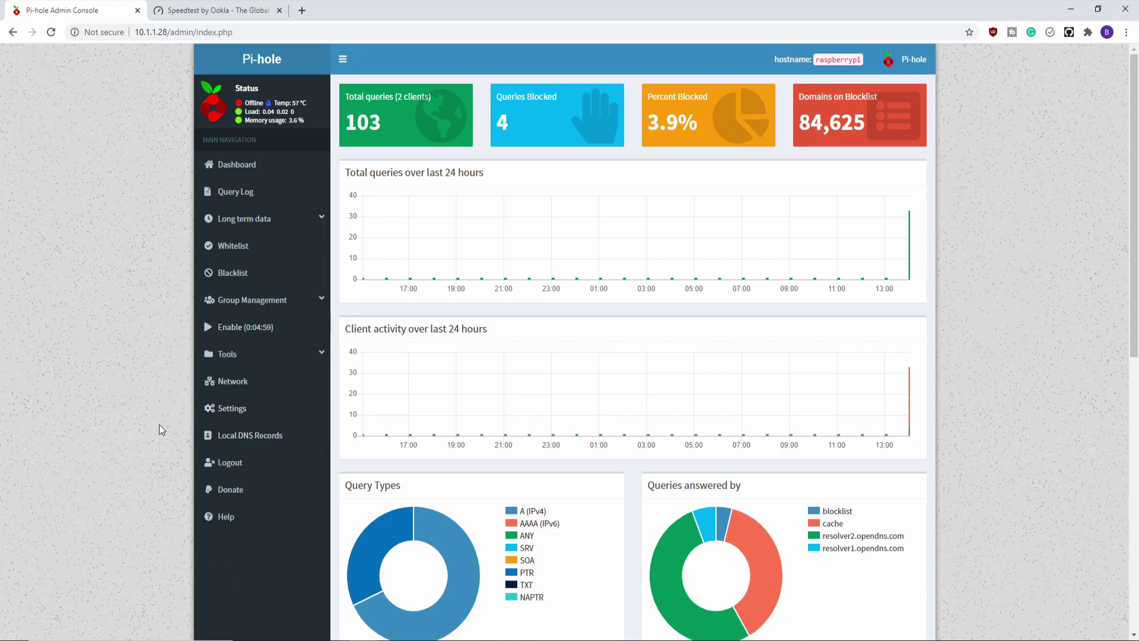